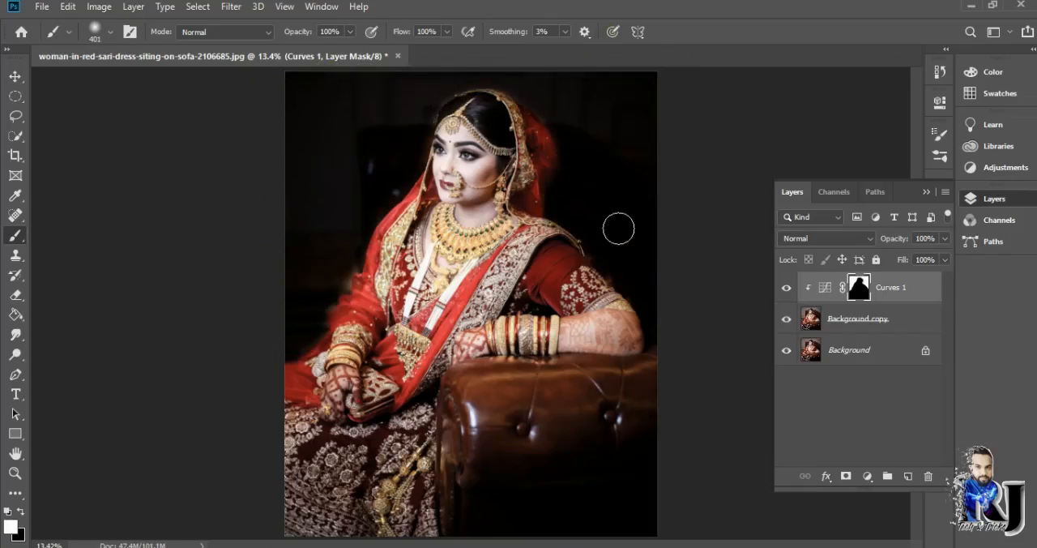
- Darken the sofa on the Curves 1 mask, then the skirt and sari with brush opacity at 15% and flow at 50%
{"action": "mouse_move", "coordinate": [458, 477]}
{"action": "left_mouse_down"}
{"action": "mouse_move", "coordinate": [453, 433]}
{"action": "mouse_move", "coordinate": [511, 474]}
{"action": "mouse_move", "coordinate": [666, 449]}
{"action": "mouse_move", "coordinate": [667, 422]}
{"action": "mouse_move", "coordinate": [509, 398]}
{"action": "mouse_move", "coordinate": [579, 392]}
{"action": "mouse_move", "coordinate": [500, 377]}
{"action": "mouse_move", "coordinate": [610, 377]}
{"action": "mouse_move", "coordinate": [476, 371]}
{"action": "mouse_move", "coordinate": [606, 523]}
{"action": "left_mouse_up"}
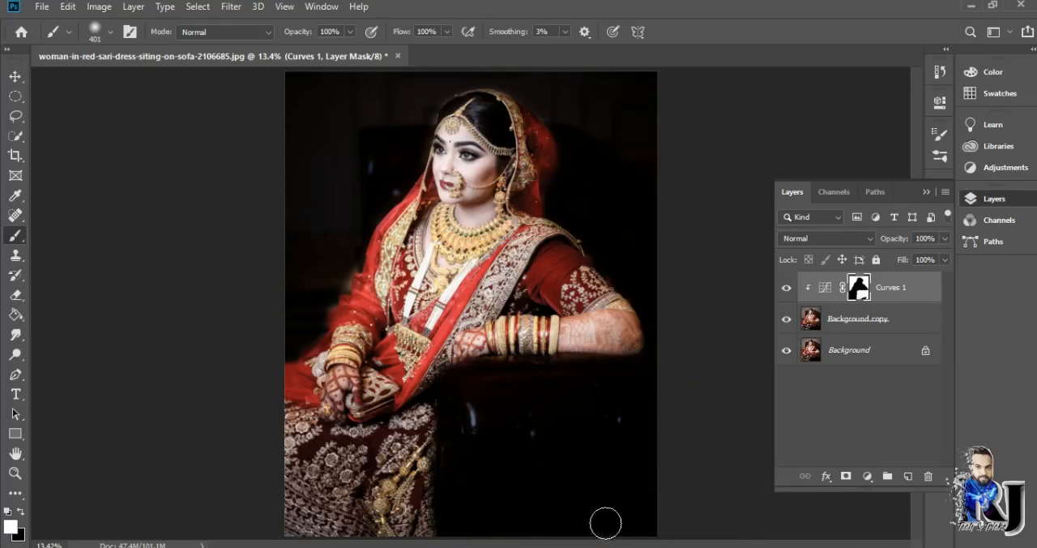
{"action": "left_click_drag", "start_coordinate": [350, 52], "coordinate": [455, 56]}
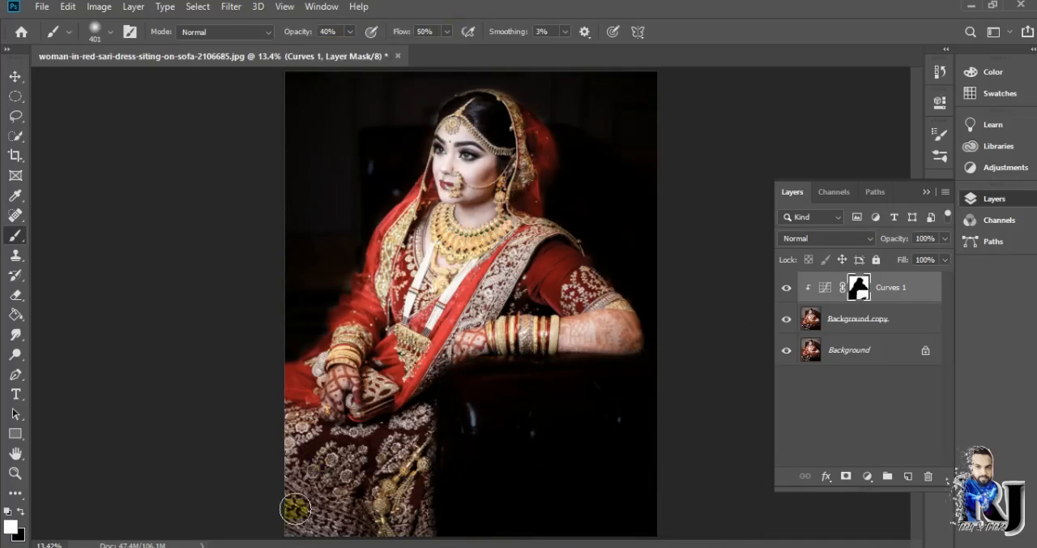
{"action": "mouse_move", "coordinate": [295, 508]}
{"action": "left_mouse_down"}
{"action": "mouse_move", "coordinate": [397, 424]}
{"action": "mouse_move", "coordinate": [267, 385]}
{"action": "left_mouse_up"}
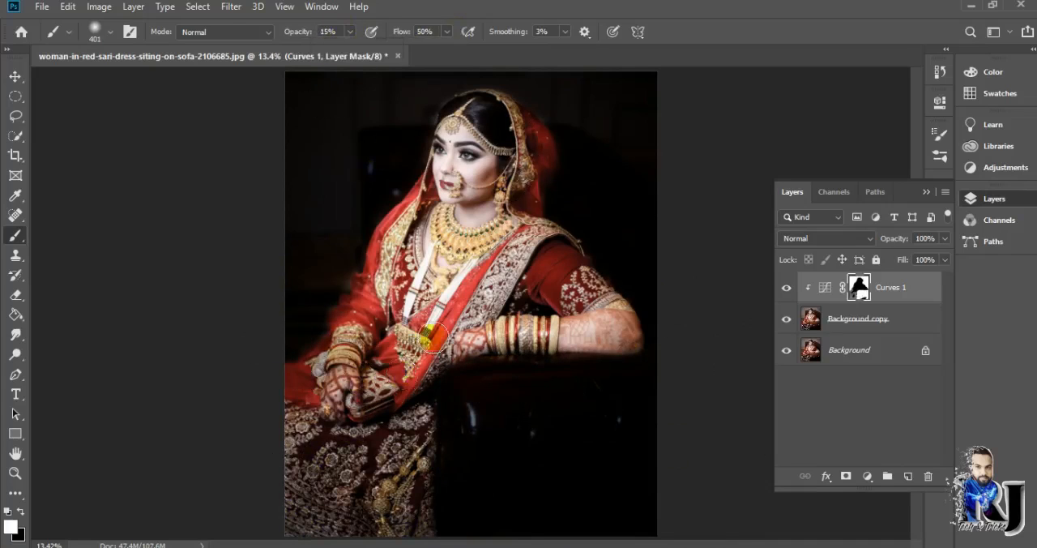
{"action": "left_click_drag", "start_coordinate": [433, 336], "coordinate": [494, 280]}
{"action": "mouse_move", "coordinate": [380, 354]}
{"action": "left_mouse_down"}
{"action": "mouse_move", "coordinate": [439, 336]}
{"action": "mouse_move", "coordinate": [540, 230]}
{"action": "mouse_move", "coordinate": [402, 216]}
{"action": "mouse_move", "coordinate": [322, 364]}
{"action": "mouse_move", "coordinate": [479, 291]}
{"action": "mouse_move", "coordinate": [560, 295]}
{"action": "mouse_move", "coordinate": [522, 238]}
{"action": "mouse_move", "coordinate": [413, 308]}
{"action": "mouse_move", "coordinate": [520, 216]}
{"action": "left_mouse_up"}
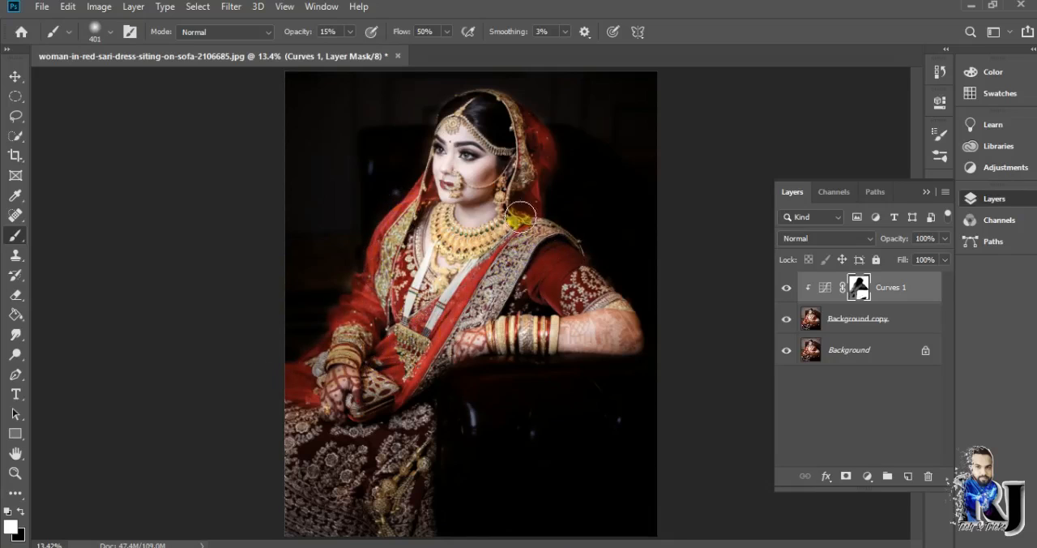
- Add an Exposure adjustment layer with exposure -3.44, offset -0.0333 and gamma correction 0.90
{"action": "left_click", "coordinate": [867, 476]}
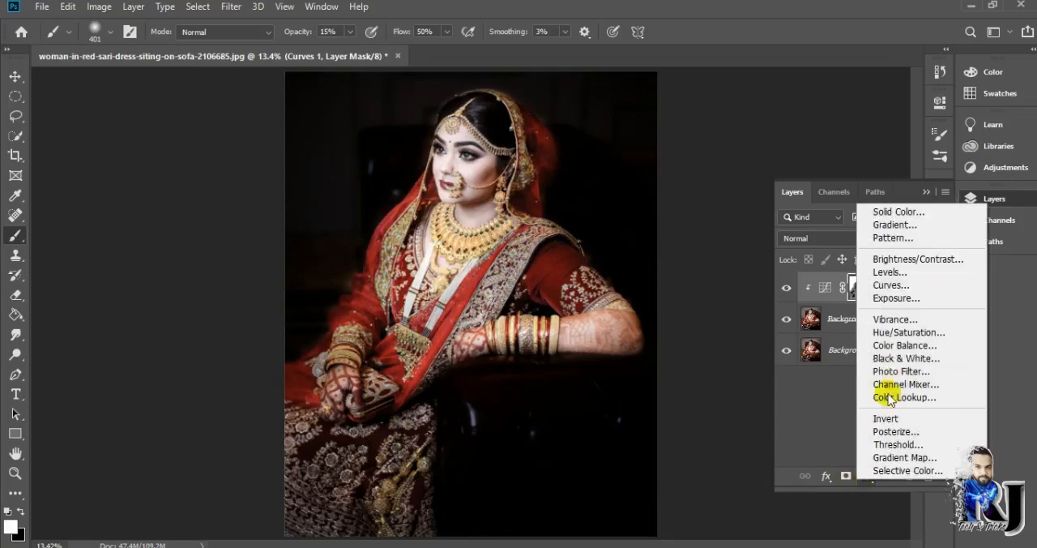
{"action": "left_click", "coordinate": [882, 290]}
{"action": "left_click_drag", "start_coordinate": [809, 184], "coordinate": [762, 184]}
{"action": "left_click_drag", "start_coordinate": [821, 243], "coordinate": [817, 251]}
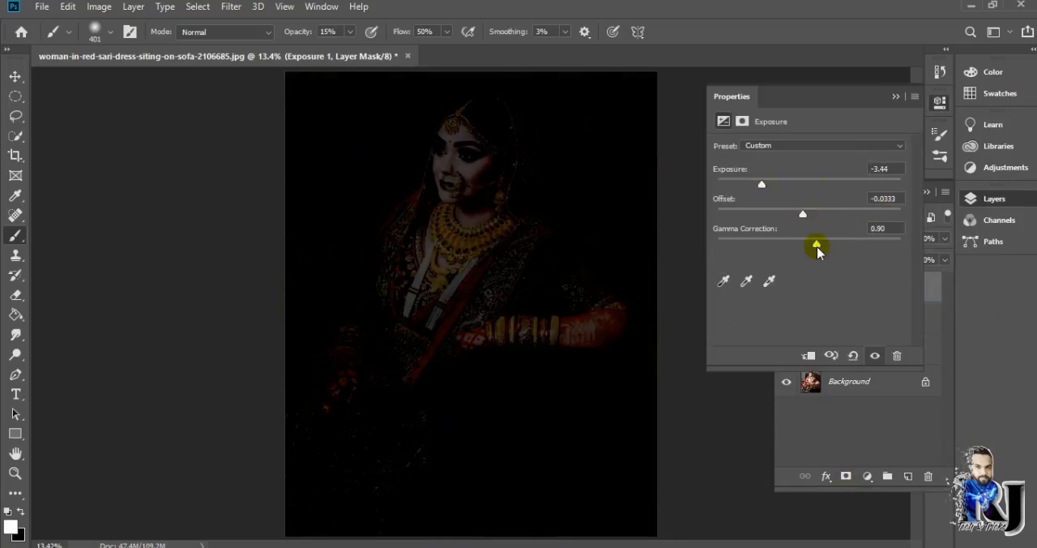
{"action": "left_click", "coordinate": [896, 97]}
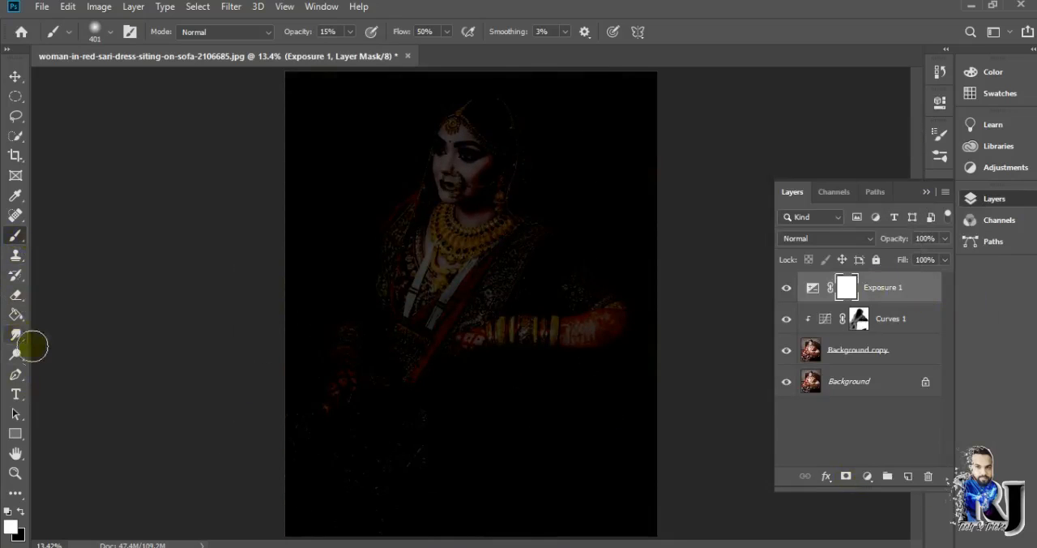
- Paint black at 15% opacity on the Exposure 1 mask to bring back light on the bride's face and necklace
{"action": "left_click", "coordinate": [15, 354]}
{"action": "left_click", "coordinate": [15, 235]}
{"action": "left_click", "coordinate": [21, 511]}
{"action": "mouse_move", "coordinate": [468, 159]}
{"action": "left_mouse_down"}
{"action": "mouse_move", "coordinate": [459, 232]}
{"action": "mouse_move", "coordinate": [427, 148]}
{"action": "mouse_move", "coordinate": [495, 211]}
{"action": "mouse_move", "coordinate": [489, 227]}
{"action": "mouse_move", "coordinate": [445, 167]}
{"action": "mouse_move", "coordinate": [417, 244]}
{"action": "mouse_move", "coordinate": [422, 201]}
{"action": "mouse_move", "coordinate": [487, 223]}
{"action": "mouse_move", "coordinate": [477, 207]}
{"action": "mouse_move", "coordinate": [468, 285]}
{"action": "mouse_move", "coordinate": [428, 347]}
{"action": "mouse_move", "coordinate": [444, 196]}
{"action": "mouse_move", "coordinate": [417, 315]}
{"action": "left_mouse_up"}
{"action": "scroll", "coordinate": [488, 228], "scroll_direction": "up", "scroll_amount": 2}
{"action": "key", "text": "x"}
{"action": "left_click", "coordinate": [467, 134]}
{"action": "key", "text": "x"}
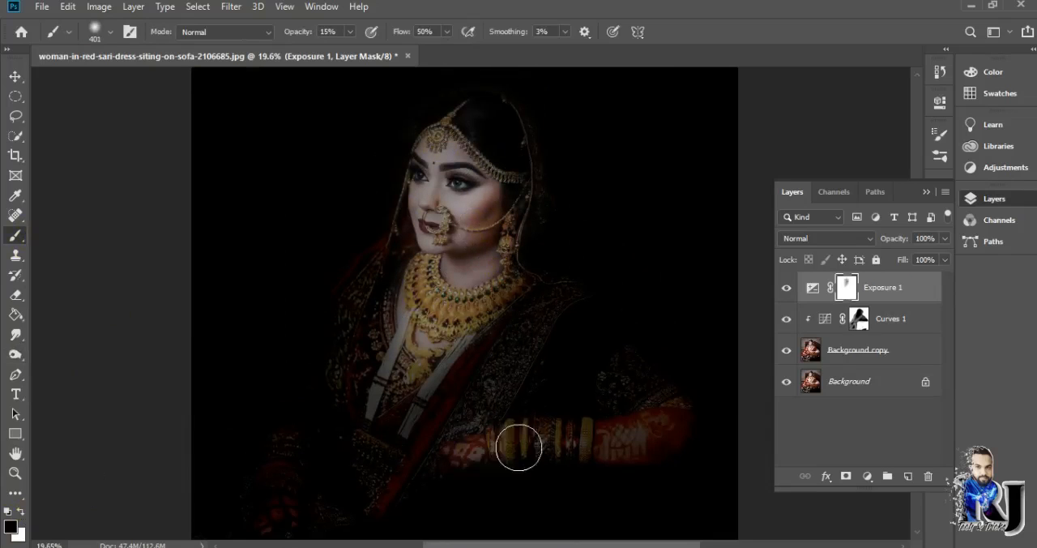
- Brush black on the Exposure 1 mask over the bangled forearm, the face and the lower hand to brighten them
{"action": "mouse_move", "coordinate": [519, 448]}
{"action": "left_mouse_down"}
{"action": "mouse_move", "coordinate": [663, 440]}
{"action": "mouse_move", "coordinate": [667, 430]}
{"action": "mouse_move", "coordinate": [551, 452]}
{"action": "mouse_move", "coordinate": [658, 424]}
{"action": "mouse_move", "coordinate": [689, 435]}
{"action": "mouse_move", "coordinate": [671, 432]}
{"action": "mouse_move", "coordinate": [686, 452]}
{"action": "mouse_move", "coordinate": [448, 458]}
{"action": "mouse_move", "coordinate": [684, 434]}
{"action": "mouse_move", "coordinate": [482, 447]}
{"action": "left_mouse_up"}
{"action": "left_click", "coordinate": [443, 195]}
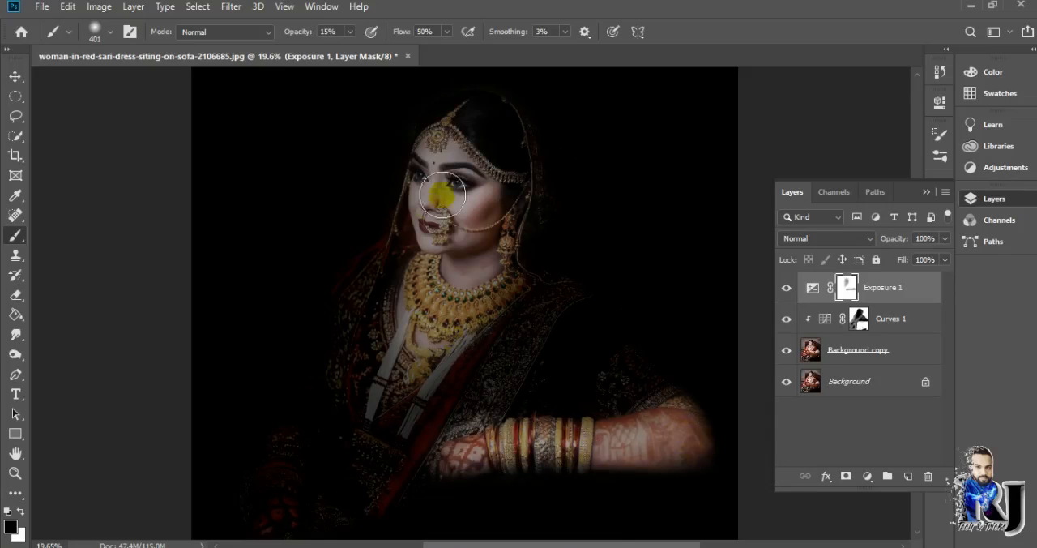
{"action": "mouse_move", "coordinate": [442, 195]}
{"action": "left_mouse_down"}
{"action": "mouse_move", "coordinate": [497, 267]}
{"action": "mouse_move", "coordinate": [429, 251]}
{"action": "left_mouse_up"}
{"action": "scroll", "coordinate": [273, 472], "scroll_direction": "down", "scroll_amount": 2}
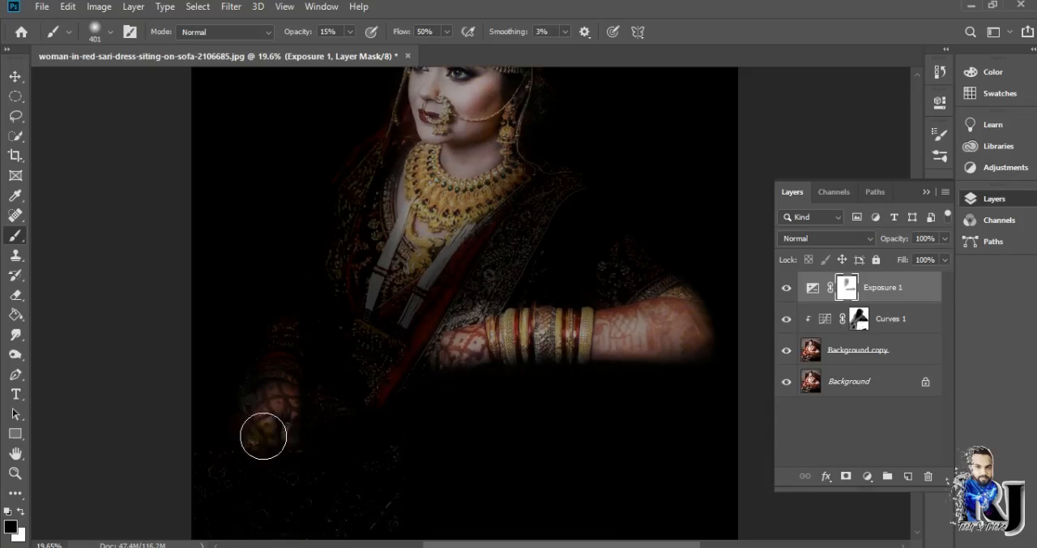
{"action": "left_click_drag", "start_coordinate": [263, 436], "coordinate": [275, 428]}
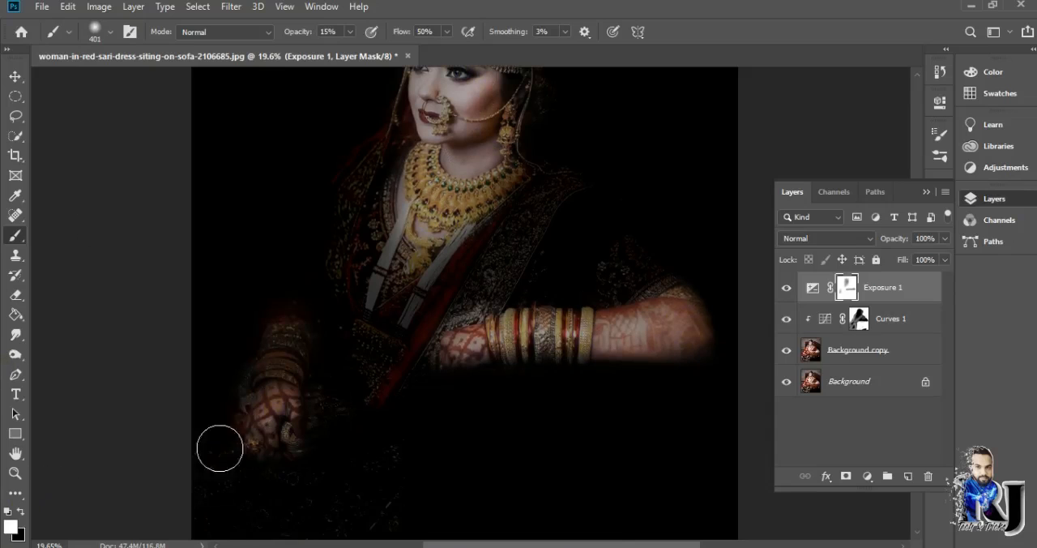
- Reveal the red sari, sleeves and skirt on the Exposure 1 mask with a black brush at 40% opacity
{"action": "scroll", "coordinate": [238, 106], "scroll_direction": "down", "scroll_amount": 2}
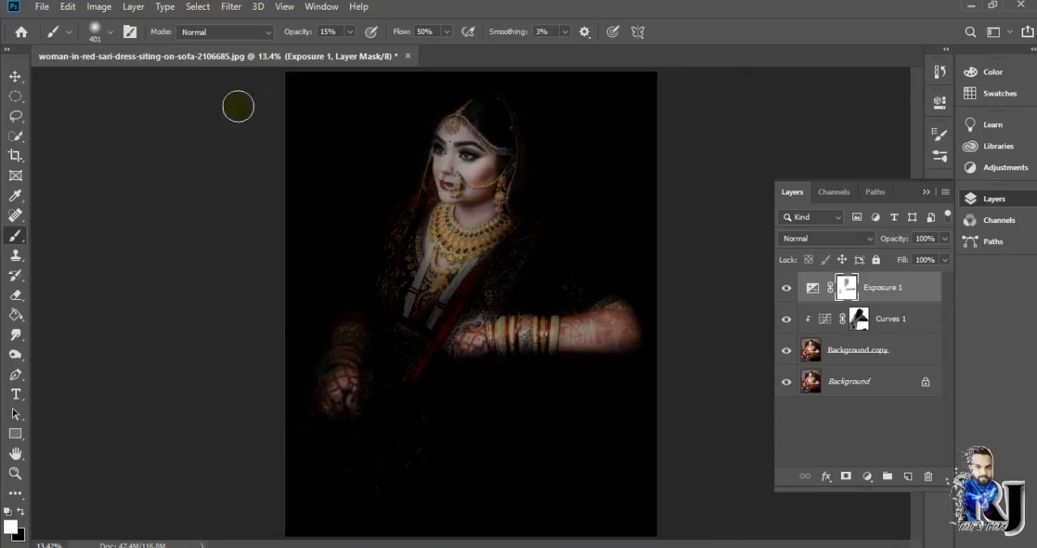
{"action": "mouse_move", "coordinate": [437, 212]}
{"action": "left_mouse_down"}
{"action": "mouse_move", "coordinate": [395, 255]}
{"action": "mouse_move", "coordinate": [517, 274]}
{"action": "mouse_move", "coordinate": [549, 294]}
{"action": "mouse_move", "coordinate": [466, 292]}
{"action": "left_mouse_up"}
{"action": "mouse_move", "coordinate": [350, 308]}
{"action": "left_mouse_down"}
{"action": "mouse_move", "coordinate": [449, 450]}
{"action": "mouse_move", "coordinate": [338, 504]}
{"action": "mouse_move", "coordinate": [290, 437]}
{"action": "mouse_move", "coordinate": [351, 421]}
{"action": "mouse_move", "coordinate": [434, 531]}
{"action": "mouse_move", "coordinate": [413, 417]}
{"action": "mouse_move", "coordinate": [287, 419]}
{"action": "mouse_move", "coordinate": [329, 533]}
{"action": "mouse_move", "coordinate": [337, 333]}
{"action": "left_mouse_up"}
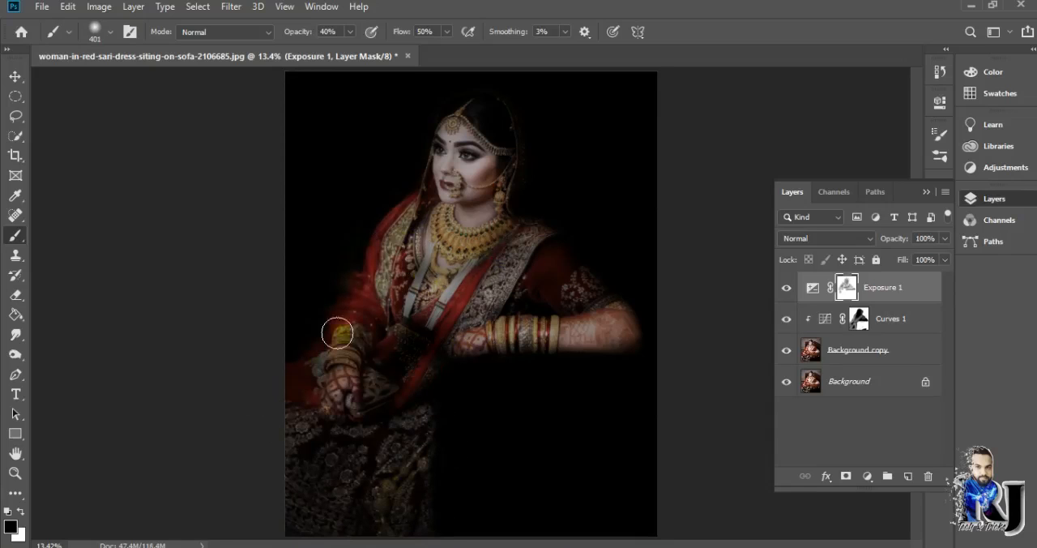
{"action": "mouse_move", "coordinate": [460, 334]}
{"action": "left_mouse_down"}
{"action": "mouse_move", "coordinate": [359, 408]}
{"action": "mouse_move", "coordinate": [381, 304]}
{"action": "left_mouse_up"}
{"action": "scroll", "coordinate": [707, 344], "scroll_direction": "down", "scroll_amount": 2}
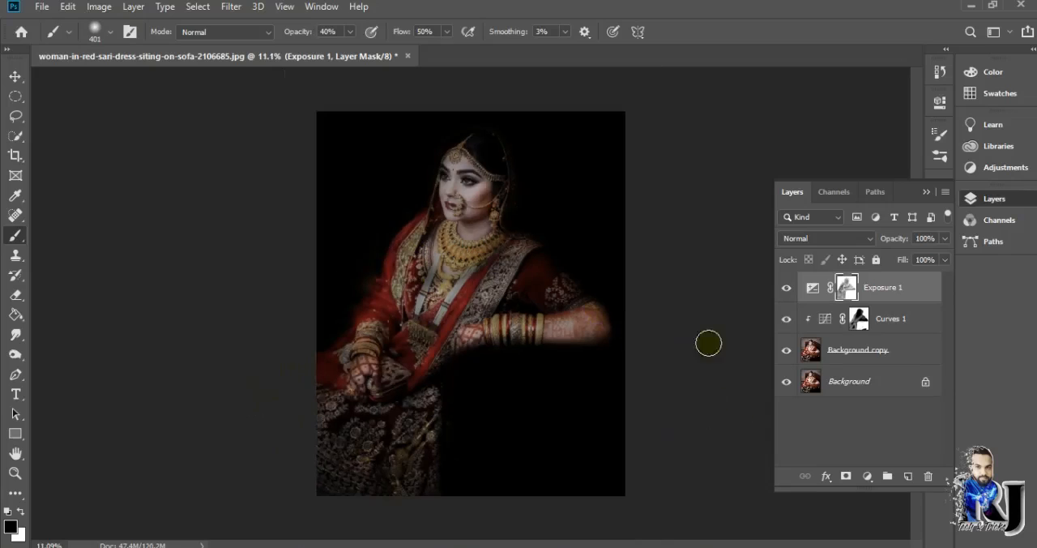
- Apply a Surface Blur filter to the Exposure 1 layer mask
{"action": "left_click", "coordinate": [867, 476]}
{"action": "left_click", "coordinate": [231, 7]}
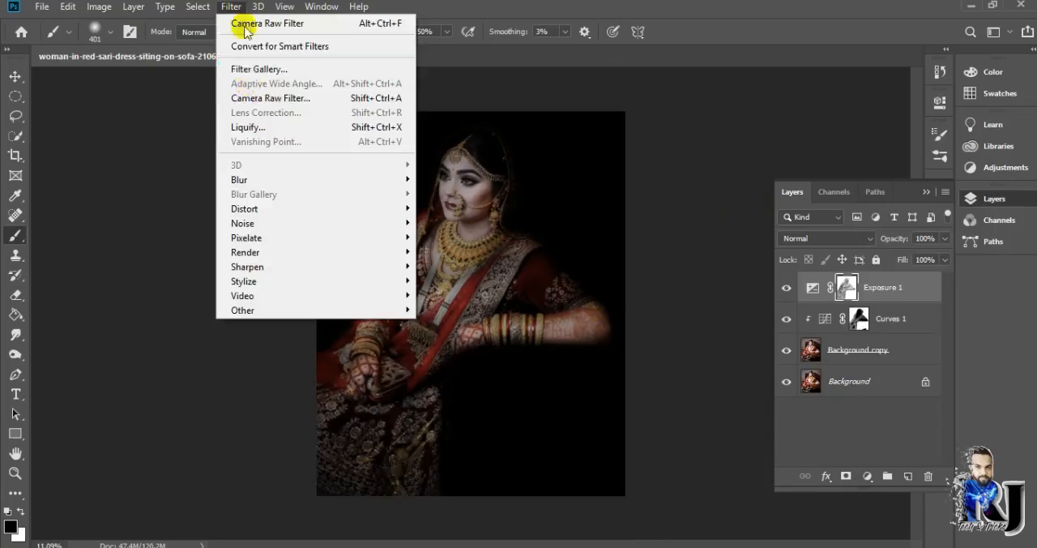
{"action": "left_click", "coordinate": [846, 287]}
{"action": "left_click", "coordinate": [230, 7]}
{"action": "mouse_move", "coordinate": [255, 180]}
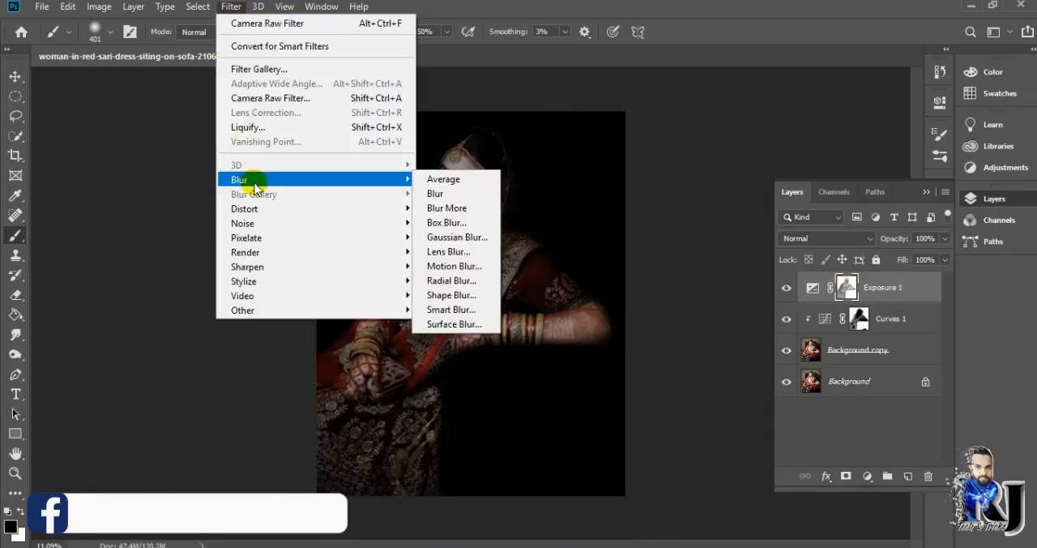
{"action": "left_click", "coordinate": [486, 312]}
{"action": "left_click_drag", "start_coordinate": [421, 350], "coordinate": [416, 350]}
{"action": "left_click", "coordinate": [593, 94]}
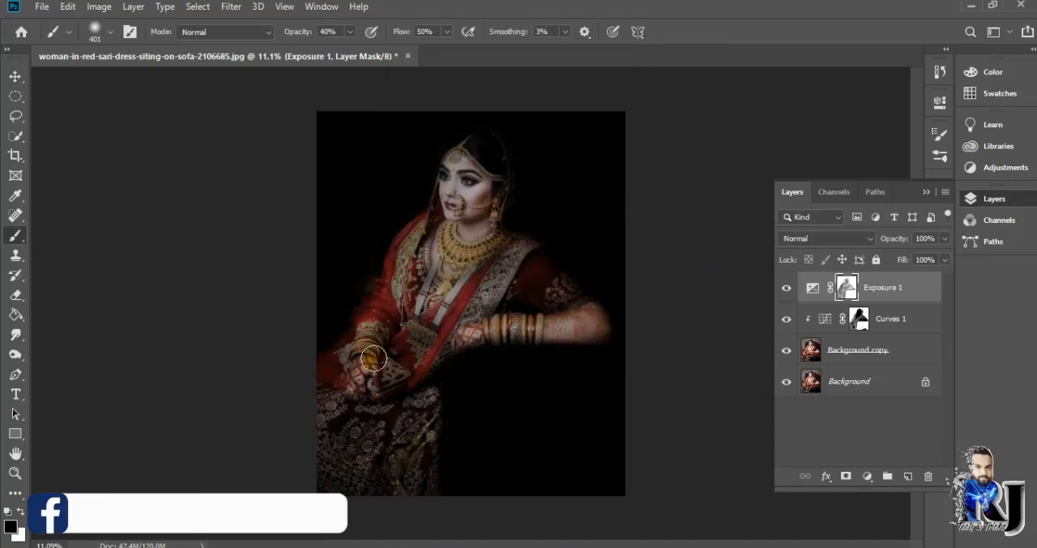
{"action": "key", "text": "ctrl+m"}
{"action": "key", "text": "Return"}
{"action": "mouse_move", "coordinate": [376, 427]}
{"action": "left_mouse_down"}
{"action": "mouse_move", "coordinate": [319, 486]}
{"action": "mouse_move", "coordinate": [329, 394]}
{"action": "mouse_move", "coordinate": [442, 420]}
{"action": "left_mouse_up"}
{"action": "key", "text": "ctrl+z"}
{"action": "key", "text": "ctrl+z"}
{"action": "key", "text": "ctrl+z"}
- Paint on the Exposure 1 mask to darken the skirt and the outer edge of the sari
{"action": "mouse_move", "coordinate": [391, 312]}
{"action": "left_mouse_down"}
{"action": "mouse_move", "coordinate": [345, 400]}
{"action": "mouse_move", "coordinate": [428, 373]}
{"action": "mouse_move", "coordinate": [443, 434]}
{"action": "mouse_move", "coordinate": [412, 519]}
{"action": "left_mouse_up"}
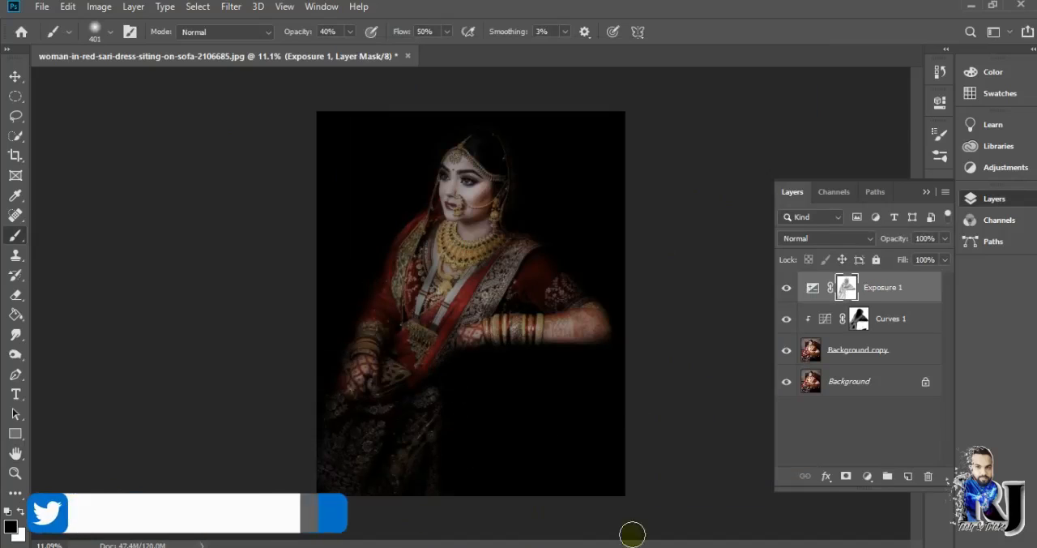
- Add a clipped Curves adjustment layer that brightens the image above Exposure 1, and invert its mask to black
{"action": "mouse_move", "coordinate": [505, 547]}
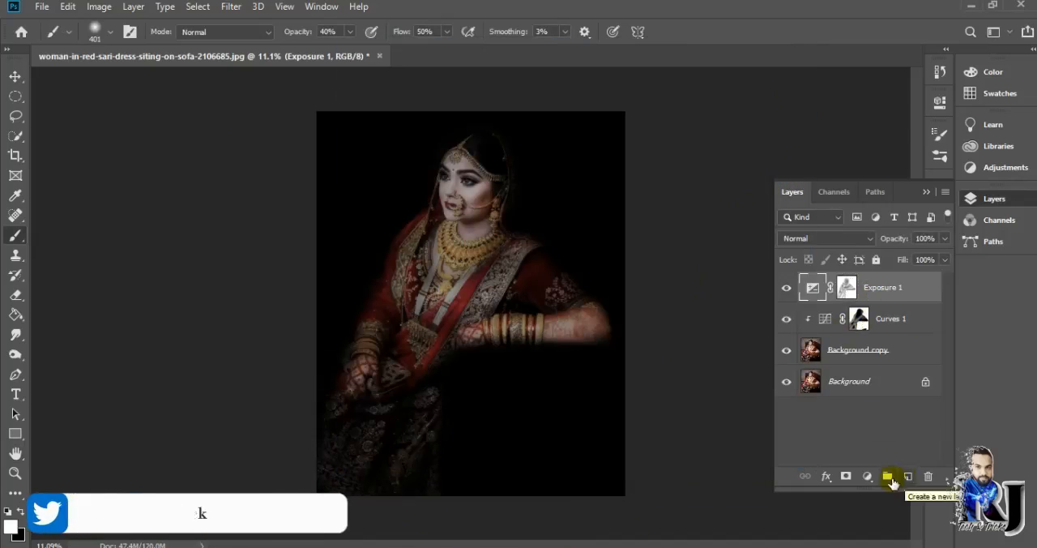
{"action": "left_click", "coordinate": [867, 476]}
{"action": "left_click", "coordinate": [886, 283]}
{"action": "left_click_drag", "start_coordinate": [820, 262], "coordinate": [788, 264]}
{"action": "left_click", "coordinate": [895, 96]}
{"action": "key", "text": "ctrl+i"}
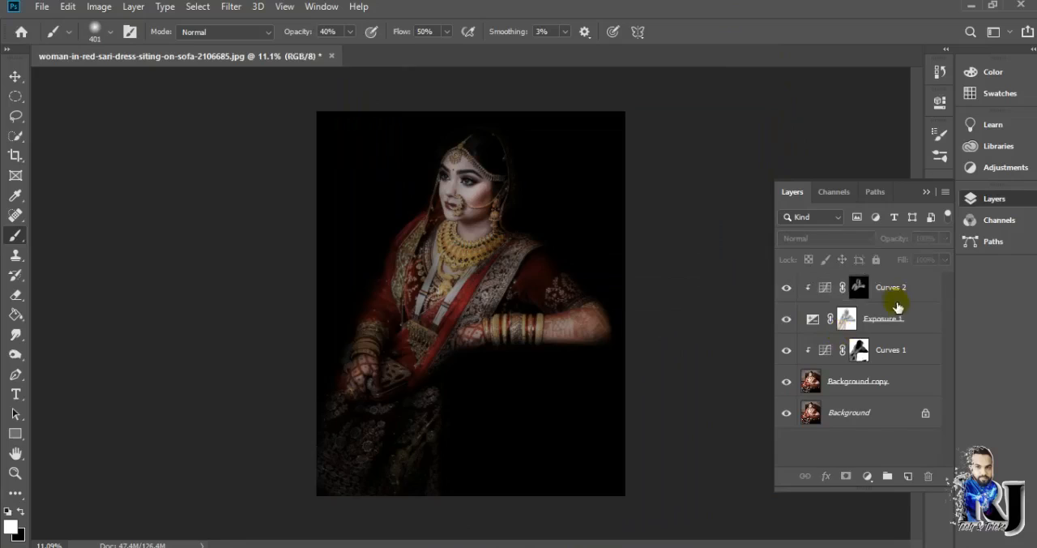
- Merge the Curves 2, Exposure 1, Curves 1 and Background copy layers into one layer
{"action": "left_click", "coordinate": [897, 294]}
{"action": "left_click", "coordinate": [894, 321], "text": "ctrl"}
{"action": "left_click", "coordinate": [890, 351], "text": "ctrl"}
{"action": "left_click", "coordinate": [886, 379], "text": "ctrl"}
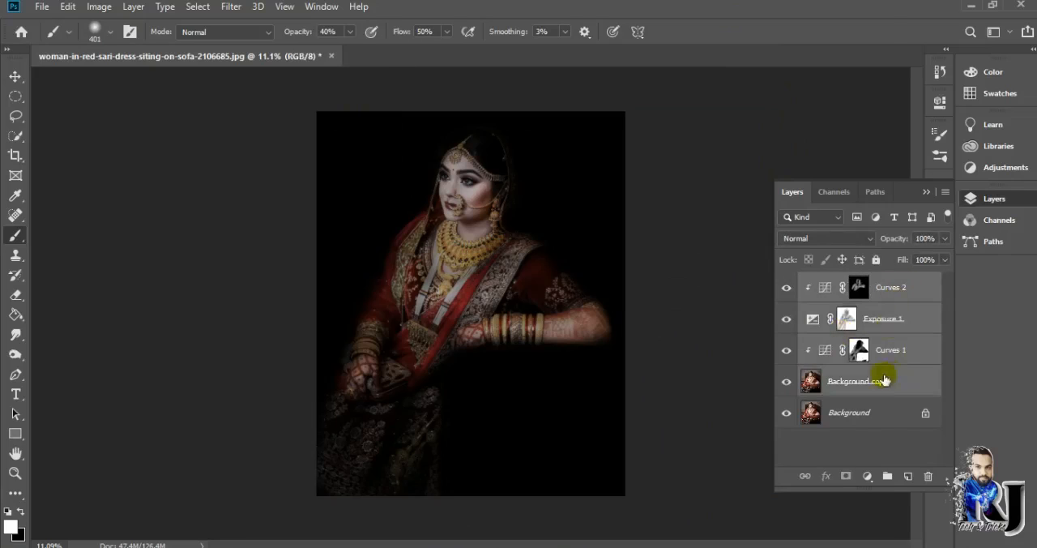
{"action": "right_click", "coordinate": [888, 378]}
{"action": "left_click", "coordinate": [743, 450]}
- Apply Surface Blur to a duplicate of the merged layer and hide the duplicate with a black layer mask
{"action": "left_click", "coordinate": [231, 6]}
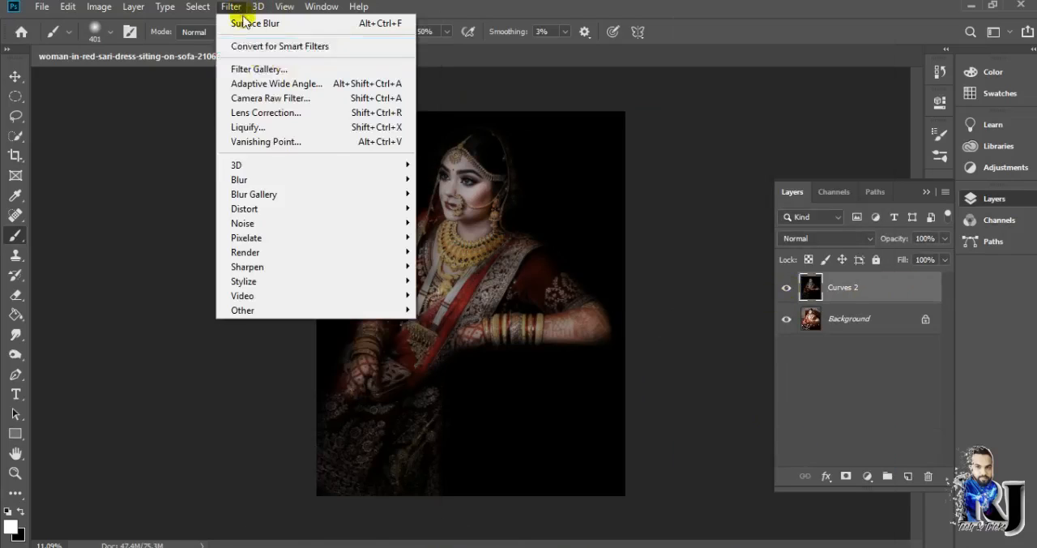
{"action": "left_click", "coordinate": [462, 325]}
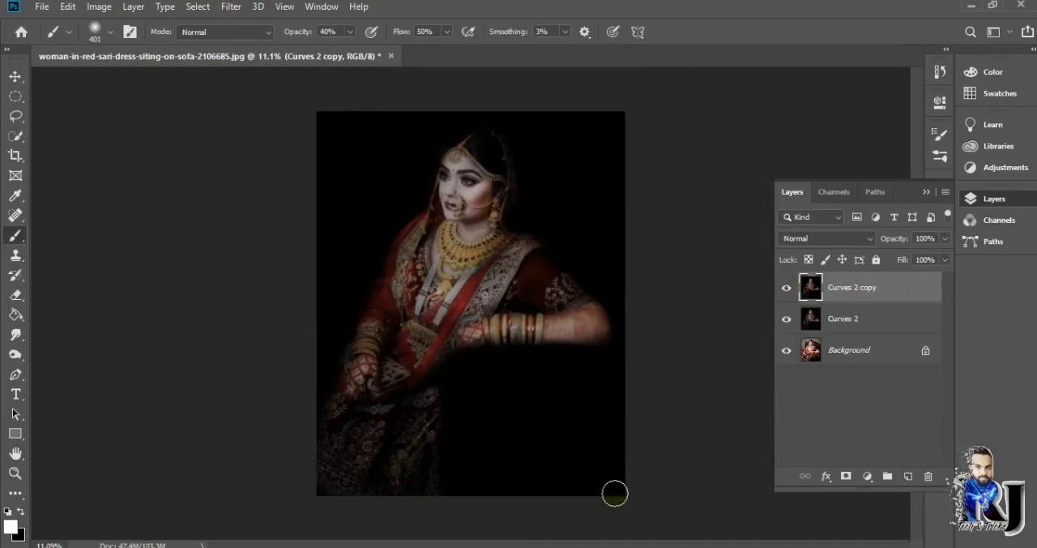
{"action": "left_click", "coordinate": [846, 476], "text": "alt"}
- Paint white on the Curves 2 copy mask over the bride's cheek with the Brush tool at 55% opacity
{"action": "right_click", "coordinate": [16, 235]}
{"action": "left_click", "coordinate": [50, 238]}
{"action": "left_click", "coordinate": [21, 511]}
{"action": "scroll", "coordinate": [467, 198], "scroll_direction": "up", "scroll_amount": 7}
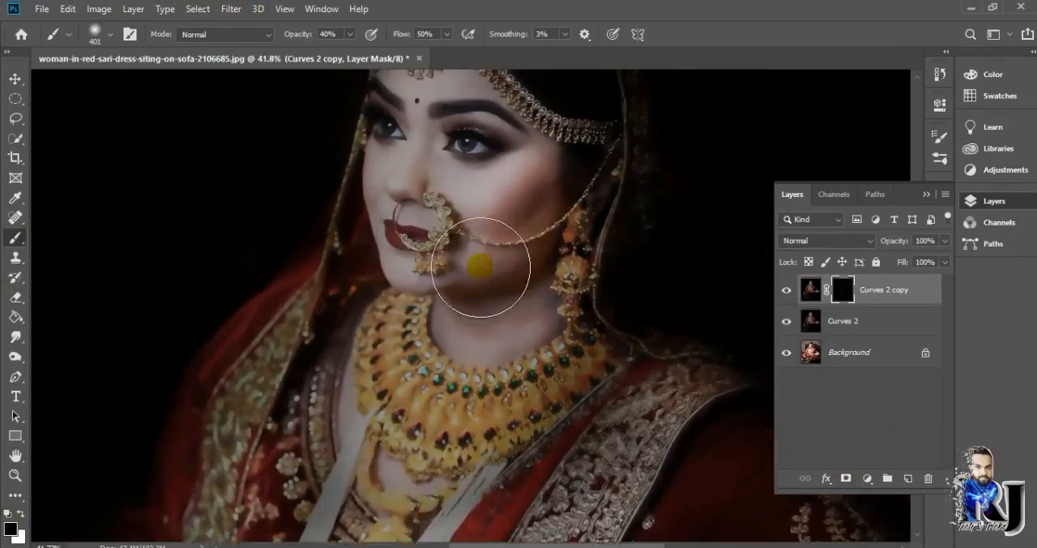
{"action": "scroll", "coordinate": [481, 266], "scroll_direction": "up", "scroll_amount": 3}
{"action": "left_click", "coordinate": [350, 34]}
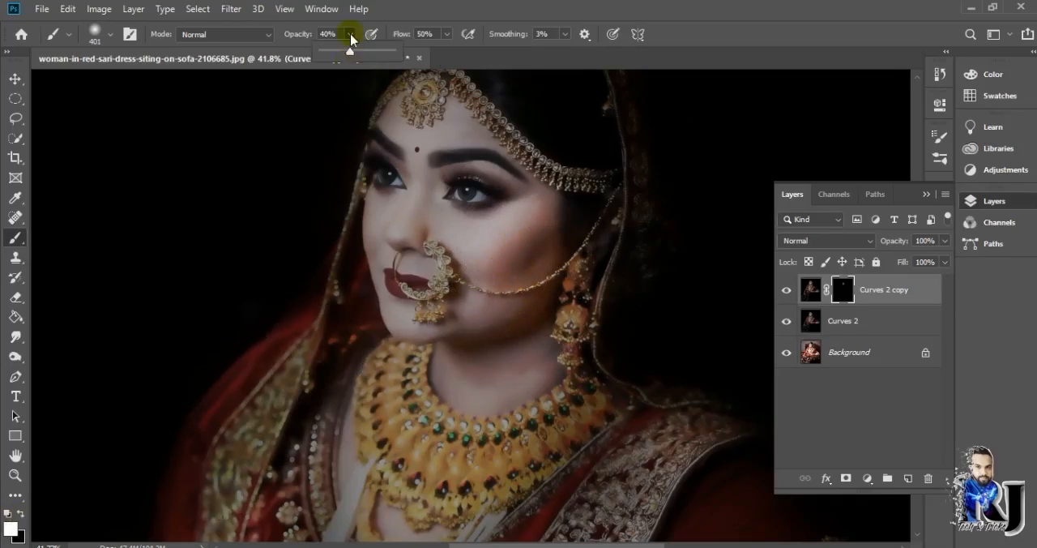
{"action": "left_click_drag", "start_coordinate": [350, 51], "coordinate": [362, 51]}
{"action": "left_click_drag", "start_coordinate": [559, 254], "coordinate": [510, 249]}
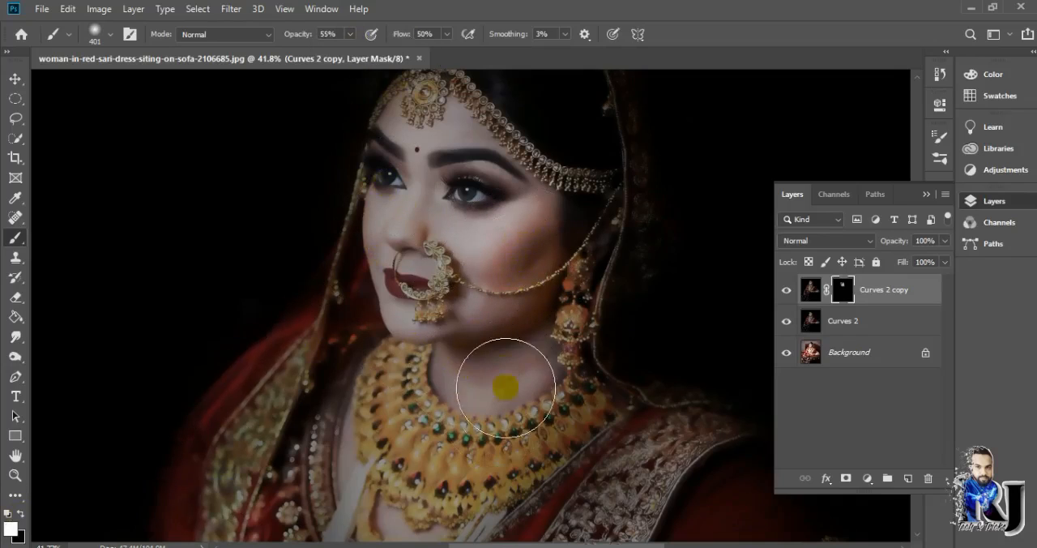
- Reveal the blurred skin over the rest of the face, the neck and the forearm on the Curves 2 copy mask
{"action": "scroll", "coordinate": [495, 454], "scroll_direction": "down", "scroll_amount": 3}
{"action": "scroll", "coordinate": [482, 259], "scroll_direction": "up", "scroll_amount": 4}
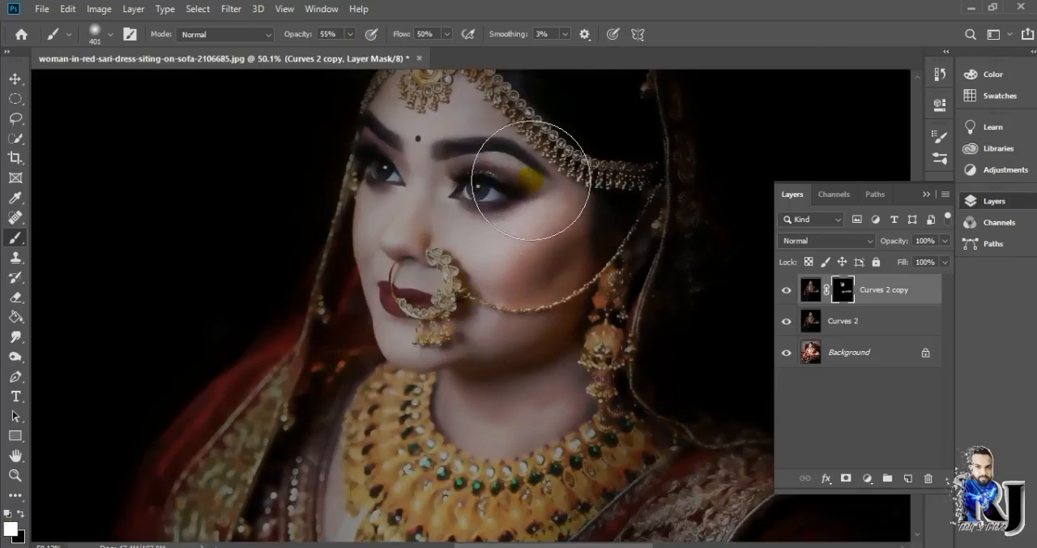
{"action": "scroll", "coordinate": [455, 389], "scroll_direction": "down", "scroll_amount": 3}
{"action": "scroll", "coordinate": [441, 438], "scroll_direction": "up", "scroll_amount": 2}
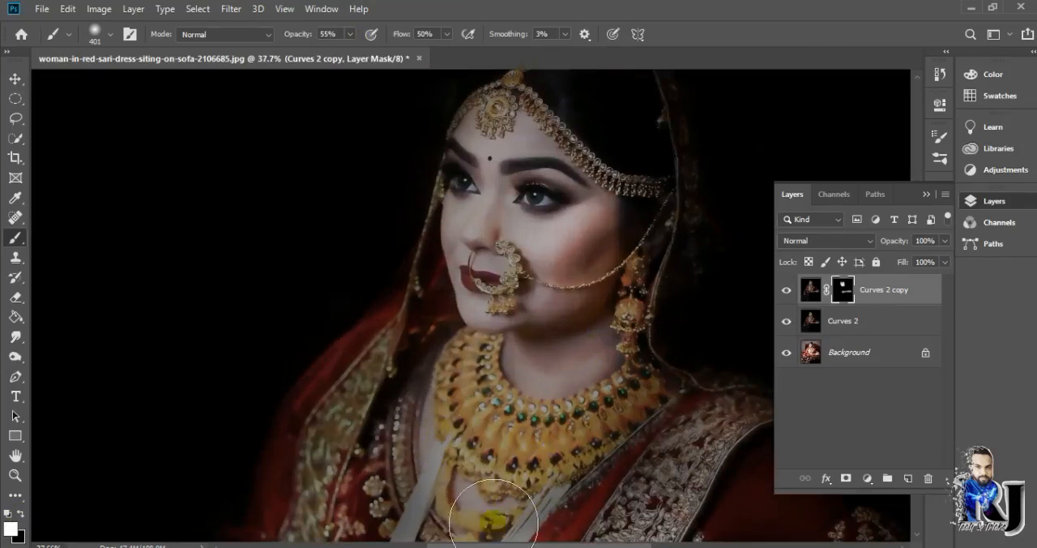
{"action": "scroll", "coordinate": [540, 474], "scroll_direction": "down", "scroll_amount": 4}
{"action": "scroll", "coordinate": [486, 259], "scroll_direction": "up", "scroll_amount": 6}
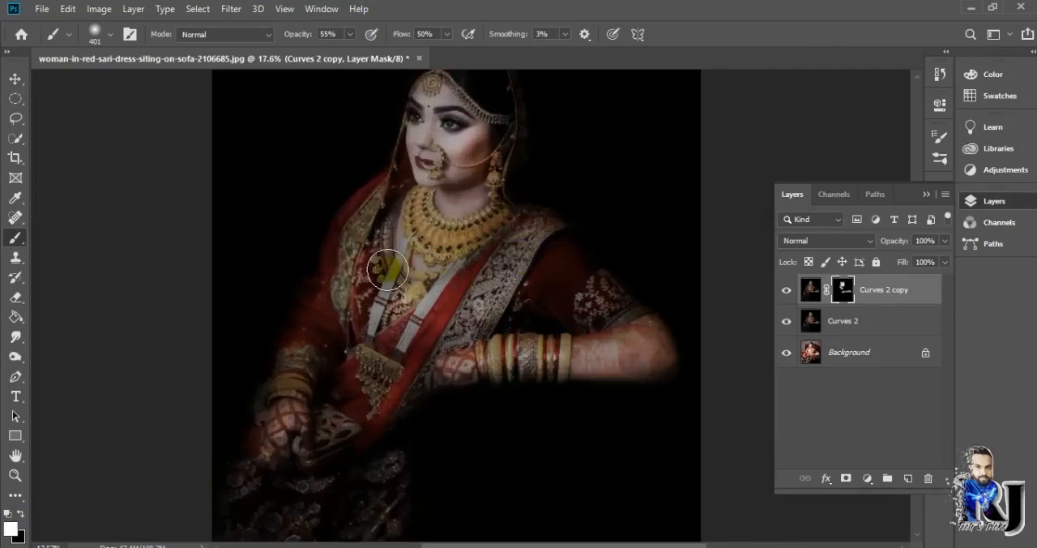
{"action": "scroll", "coordinate": [624, 336], "scroll_direction": "down", "scroll_amount": 2}
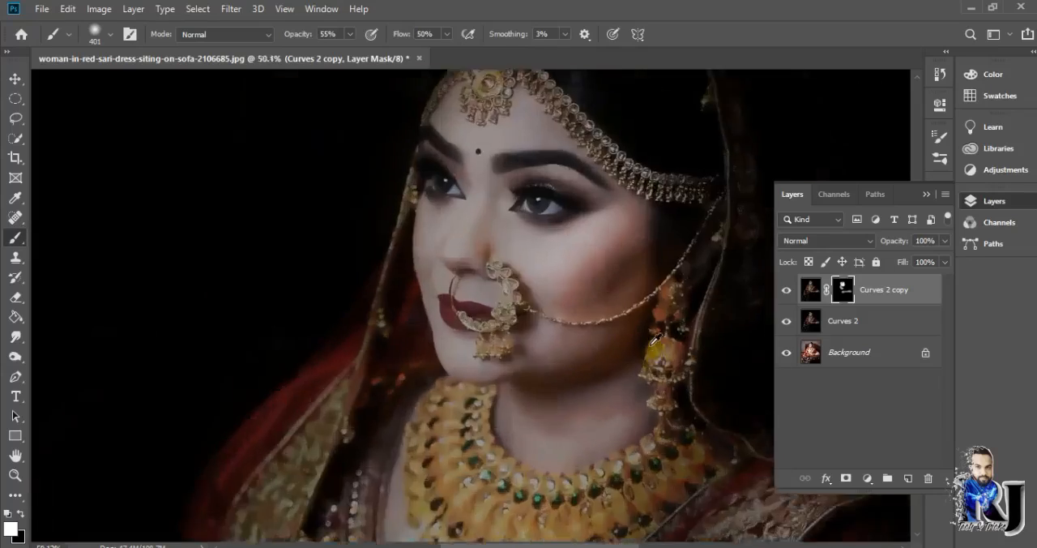
{"action": "scroll", "coordinate": [613, 283], "scroll_direction": "up", "scroll_amount": 2}
{"action": "scroll", "coordinate": [607, 320], "scroll_direction": "down", "scroll_amount": 4}
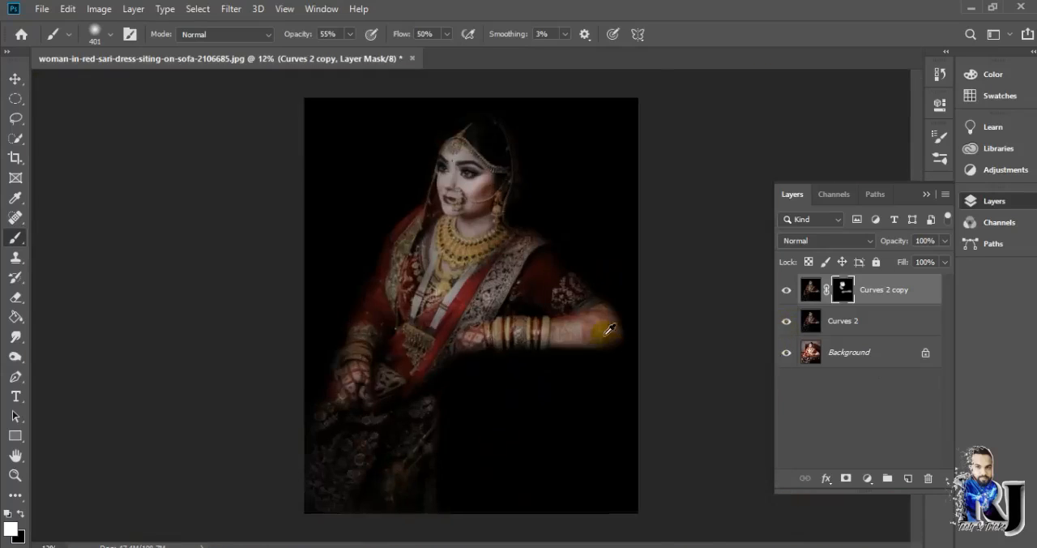
{"action": "scroll", "coordinate": [311, 407], "scroll_direction": "up", "scroll_amount": 1}
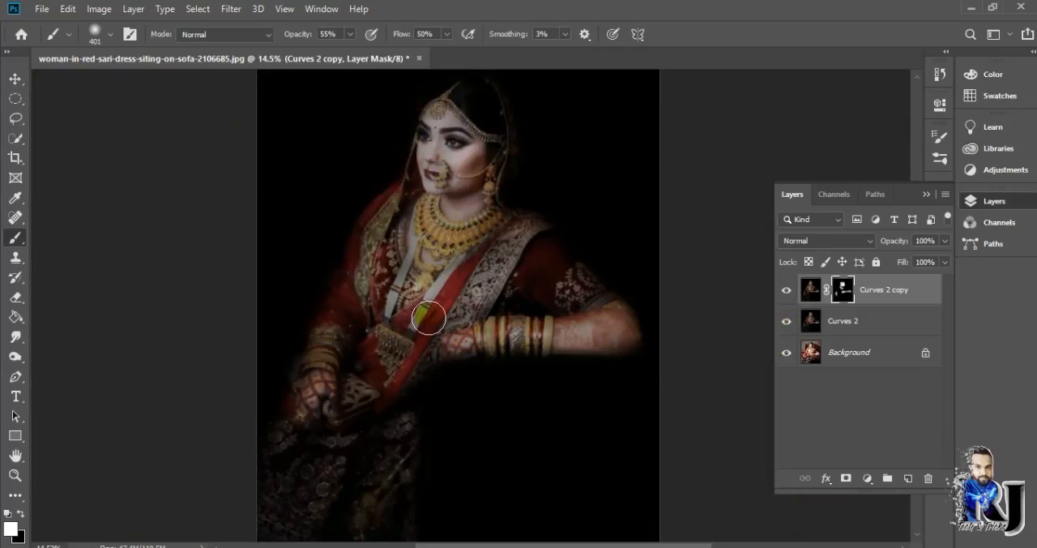
- Add a Gradient Fill layer based on the Chrome preset and shift its middle white and brown color stops
{"action": "left_click", "coordinate": [867, 478]}
{"action": "left_click", "coordinate": [871, 229]}
{"action": "left_click", "coordinate": [718, 135]}
{"action": "left_click", "coordinate": [722, 185]}
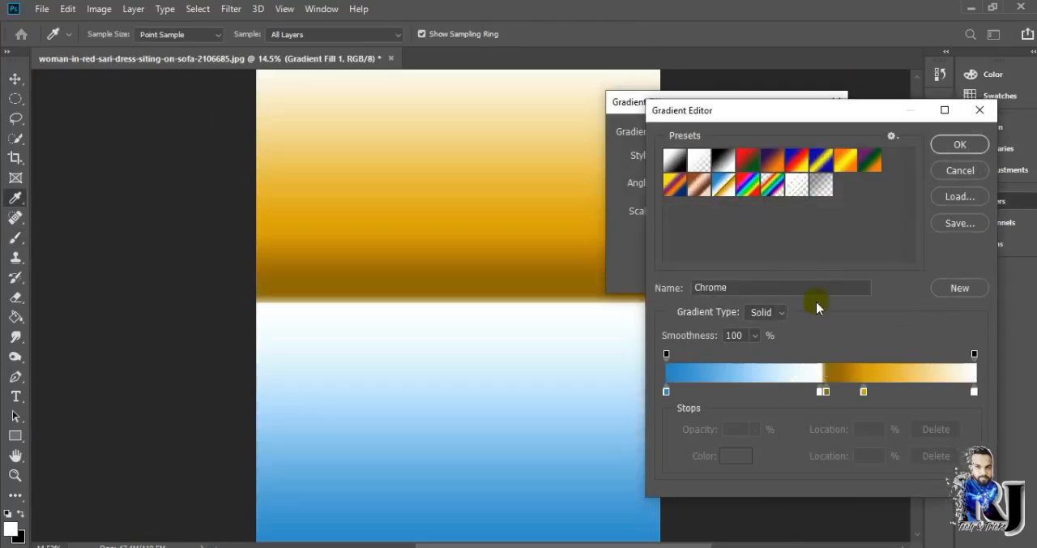
{"action": "mouse_move", "coordinate": [826, 394]}
{"action": "left_mouse_down"}
{"action": "mouse_move", "coordinate": [740, 390]}
{"action": "mouse_move", "coordinate": [819, 394]}
{"action": "left_mouse_up"}
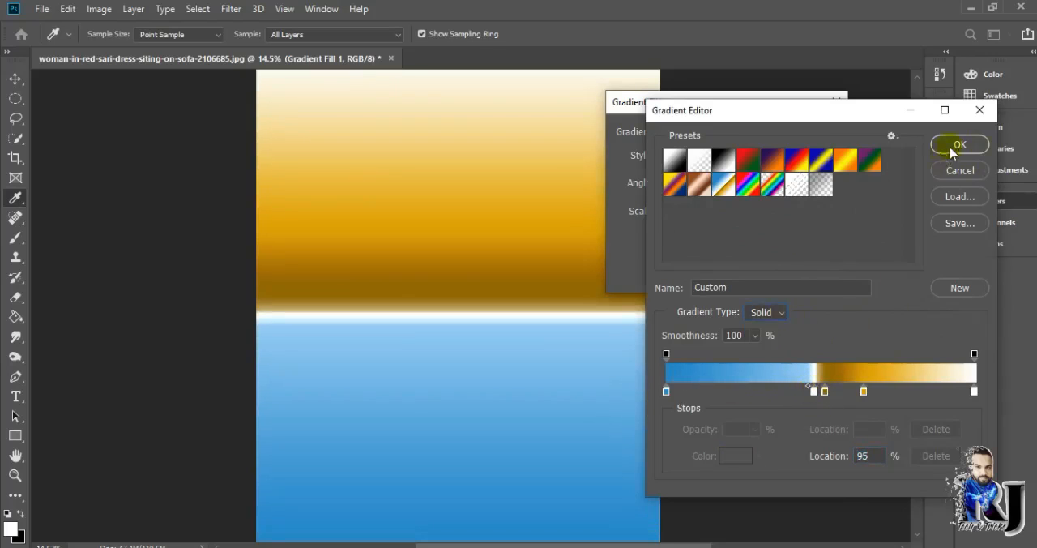
{"action": "left_click", "coordinate": [953, 146]}
- Set the gradient fill's style to Radial and adjust its scale
{"action": "left_click", "coordinate": [688, 155]}
{"action": "left_click", "coordinate": [695, 176]}
{"action": "left_click_drag", "start_coordinate": [721, 234], "coordinate": [712, 234]}
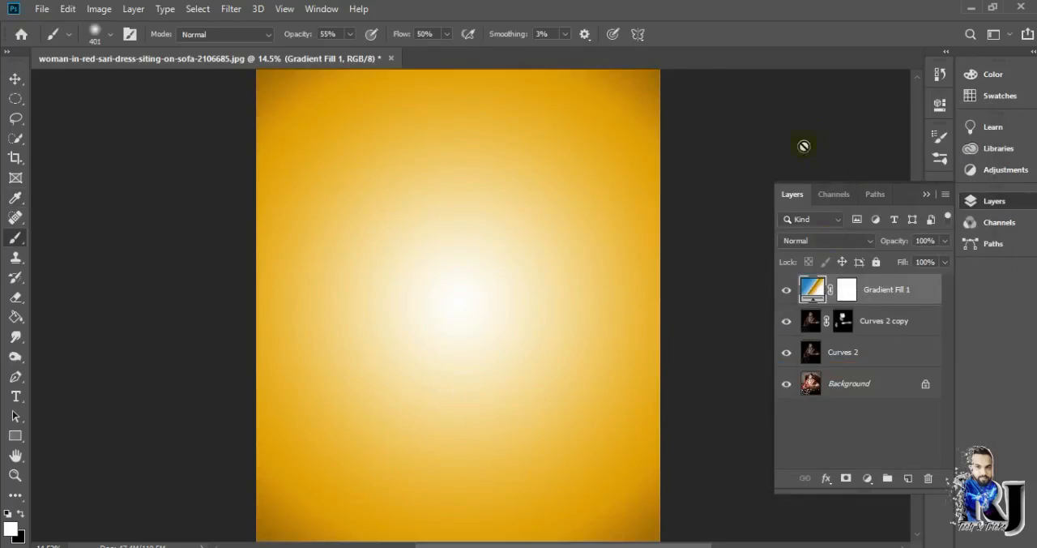
- Set the Gradient Fill 1 layer's blend mode to Soft Light
{"action": "left_click", "coordinate": [811, 240]}
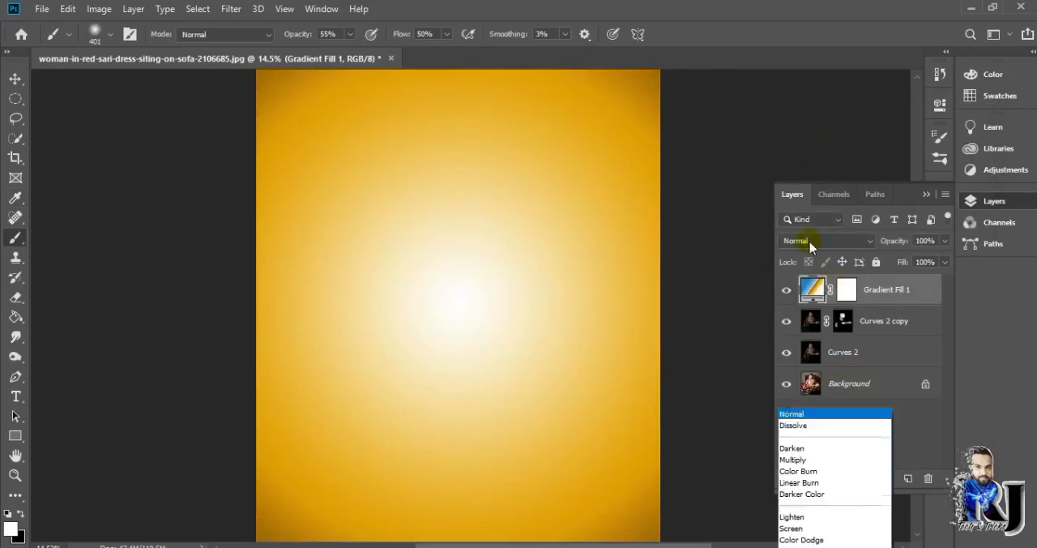
{"action": "left_click", "coordinate": [818, 502]}
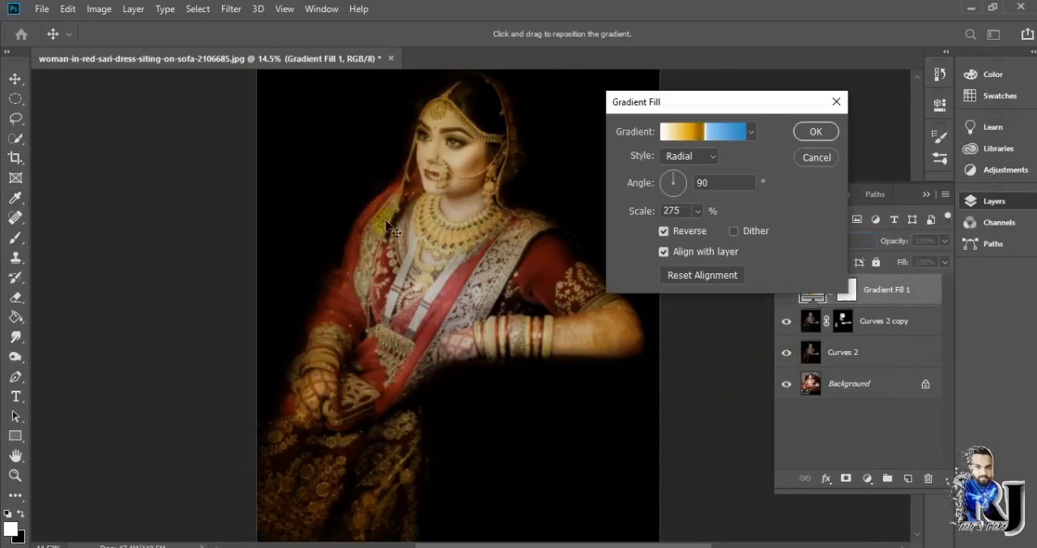
{"action": "left_click_drag", "start_coordinate": [388, 226], "coordinate": [451, 201]}
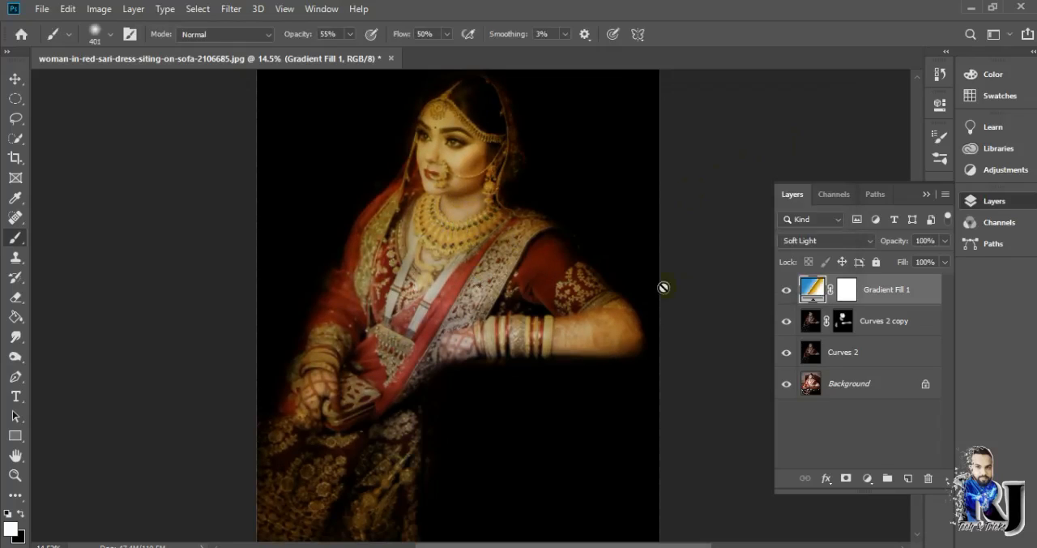
{"action": "scroll", "coordinate": [481, 277], "scroll_direction": "up", "scroll_amount": 5}
{"action": "scroll", "coordinate": [480, 278], "scroll_direction": "down", "scroll_amount": 5}
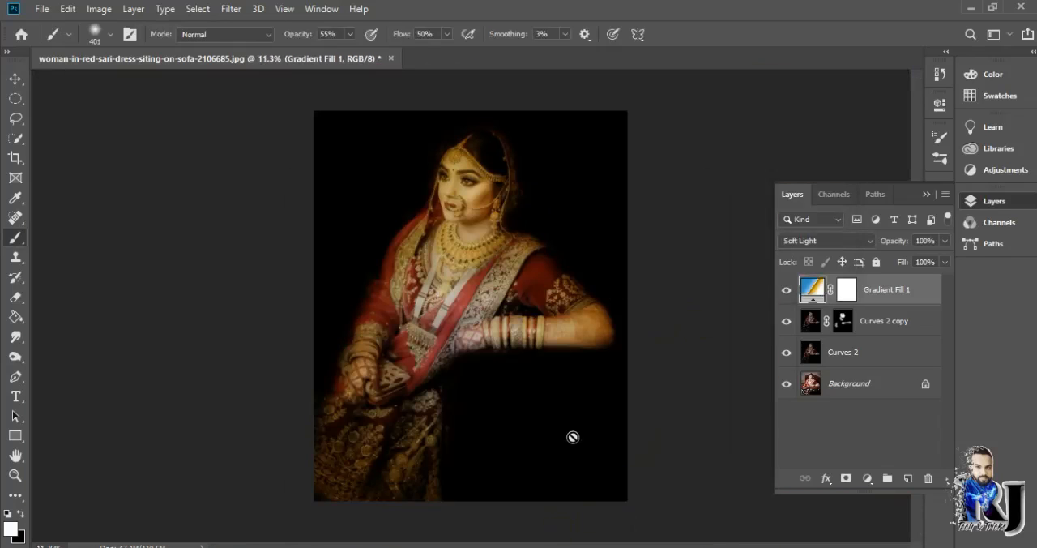
- Add a Selective Color adjustment layer and set the Neutrals to cyan +13% and magenta -5%
{"action": "left_click", "coordinate": [867, 478]}
{"action": "left_click", "coordinate": [892, 532]}
{"action": "left_click", "coordinate": [811, 166]}
{"action": "left_click", "coordinate": [782, 268]}
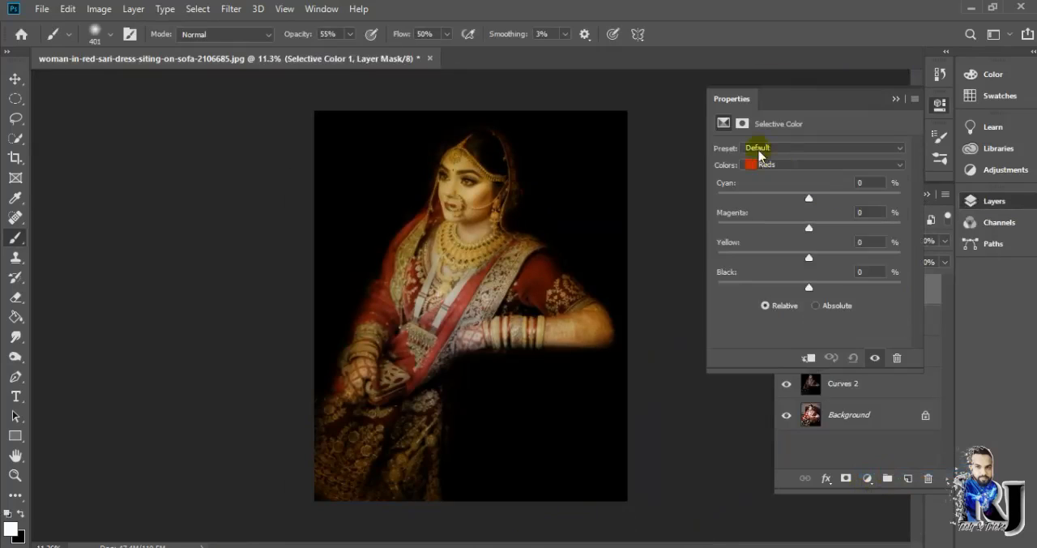
{"action": "left_click_drag", "start_coordinate": [808, 198], "coordinate": [804, 228]}
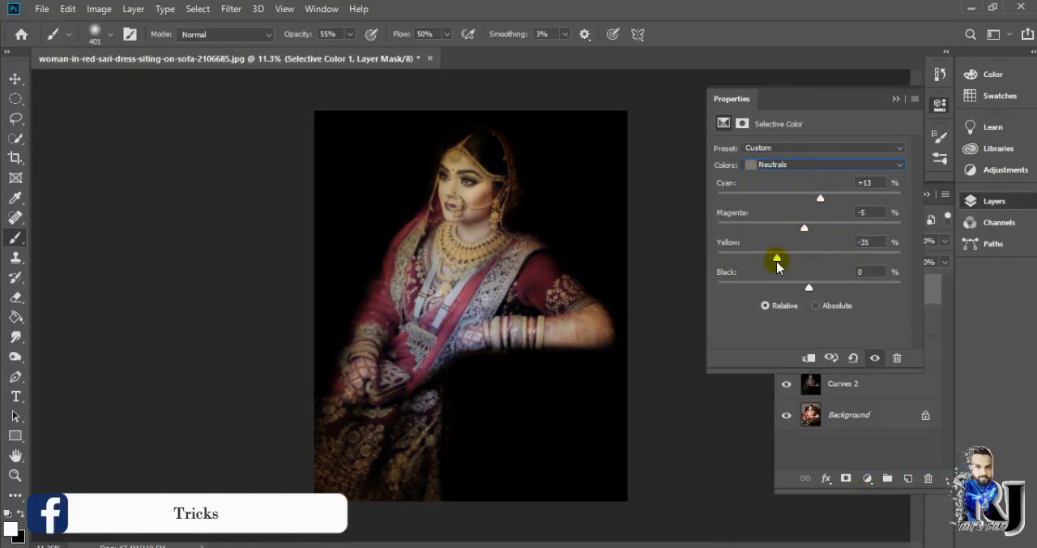
- Raise the yellow of the Neutrals to +30% and fine-tune their magenta and black amounts
{"action": "left_click_drag", "start_coordinate": [799, 264], "coordinate": [814, 289]}
{"action": "left_click", "coordinate": [814, 149]}
{"action": "left_click", "coordinate": [814, 150]}
{"action": "left_click_drag", "start_coordinate": [804, 229], "coordinate": [828, 260]}
{"action": "left_click_drag", "start_coordinate": [814, 289], "coordinate": [836, 259]}
{"action": "left_click_drag", "start_coordinate": [816, 288], "coordinate": [794, 292]}
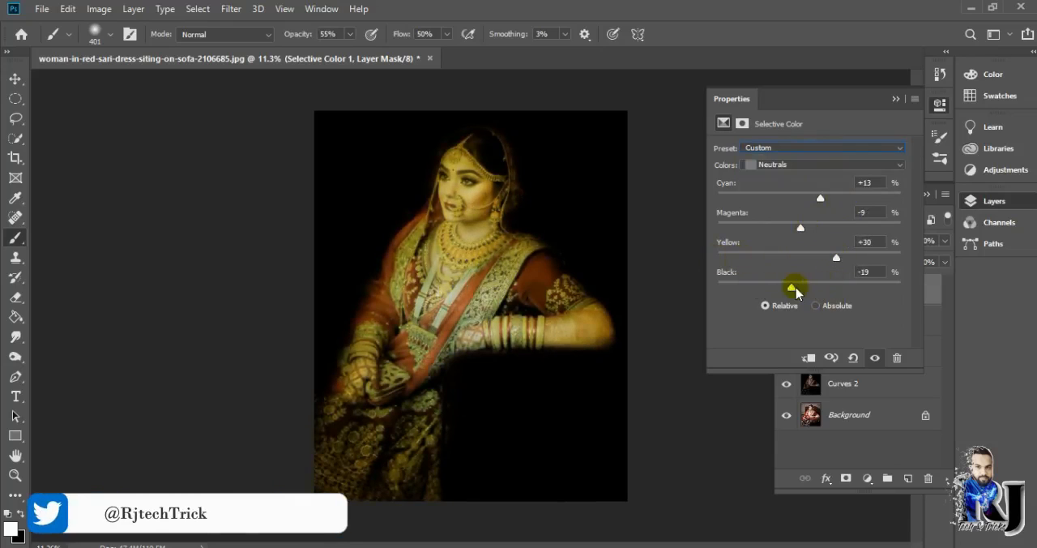
{"action": "left_click_drag", "start_coordinate": [809, 232], "coordinate": [807, 233]}
{"action": "left_click", "coordinate": [896, 99]}
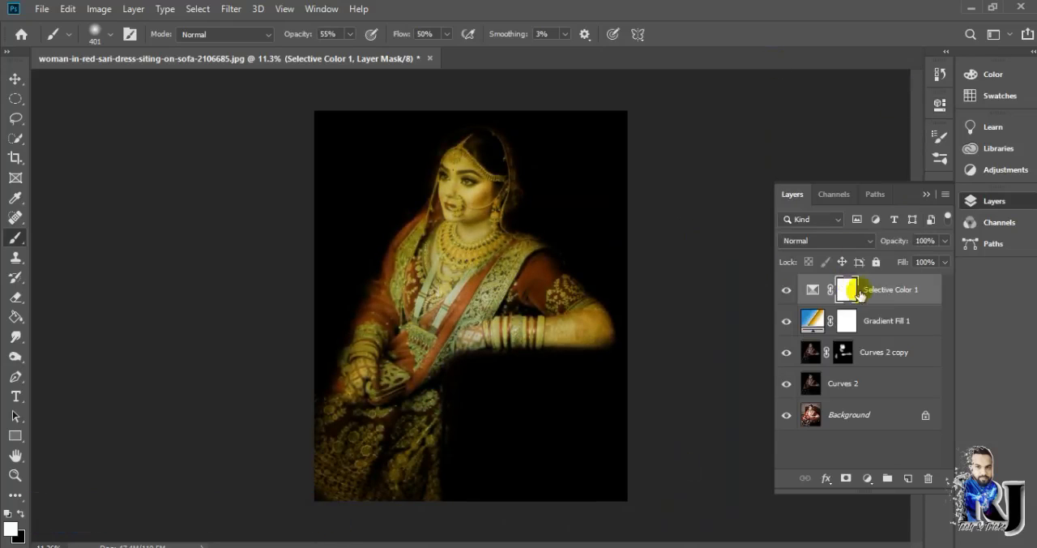
- Set the Blacks of the Selective Color 1 layer to cyan +6%, magenta +8%, yellow -7% and black +17%
{"action": "double_click", "coordinate": [814, 289]}
{"action": "left_click", "coordinate": [787, 165]}
{"action": "left_click", "coordinate": [808, 205]}
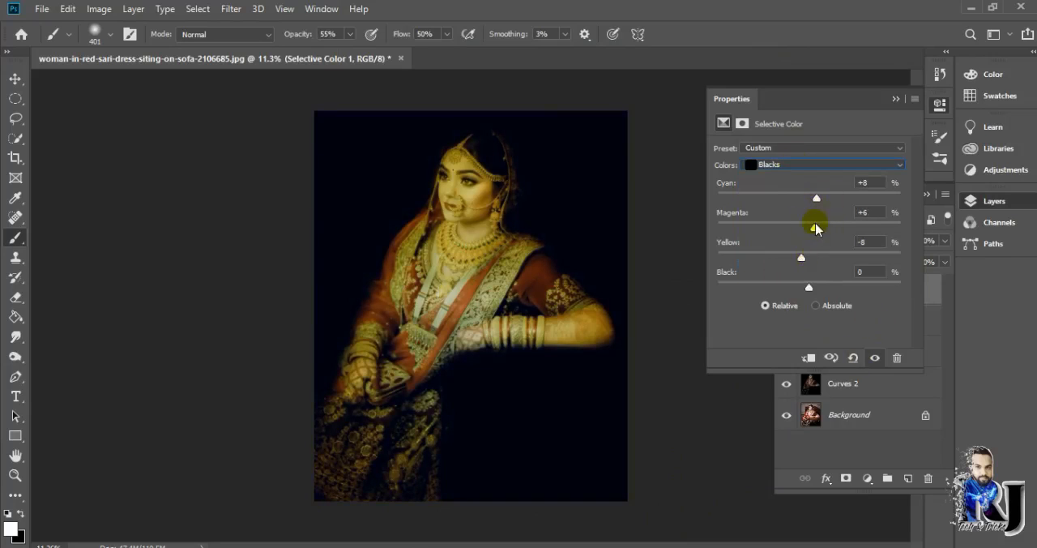
{"action": "left_click_drag", "start_coordinate": [806, 288], "coordinate": [818, 288]}
{"action": "left_click_drag", "start_coordinate": [801, 258], "coordinate": [799, 260]}
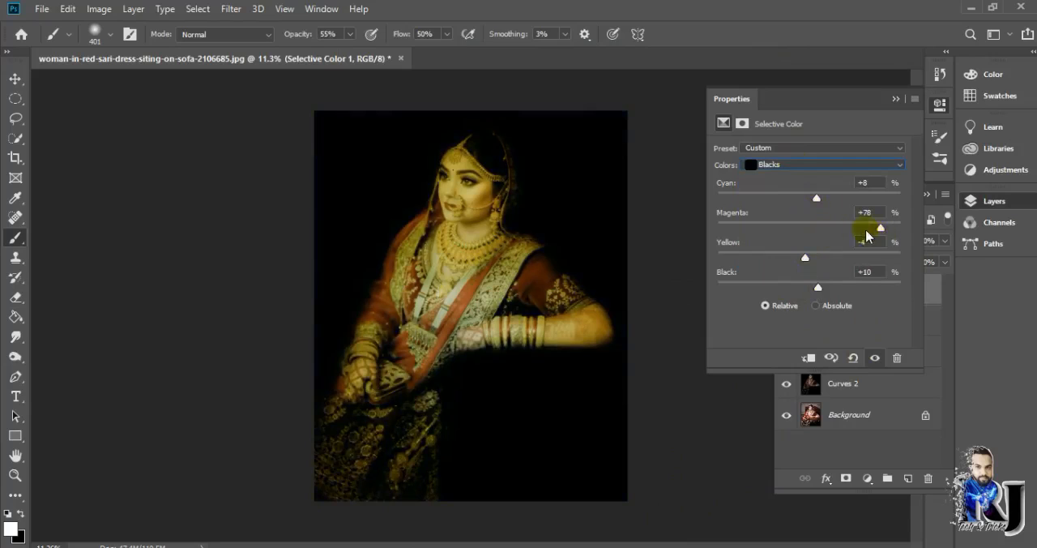
{"action": "left_click_drag", "start_coordinate": [867, 236], "coordinate": [835, 235]}
{"action": "left_click_drag", "start_coordinate": [824, 203], "coordinate": [803, 206]}
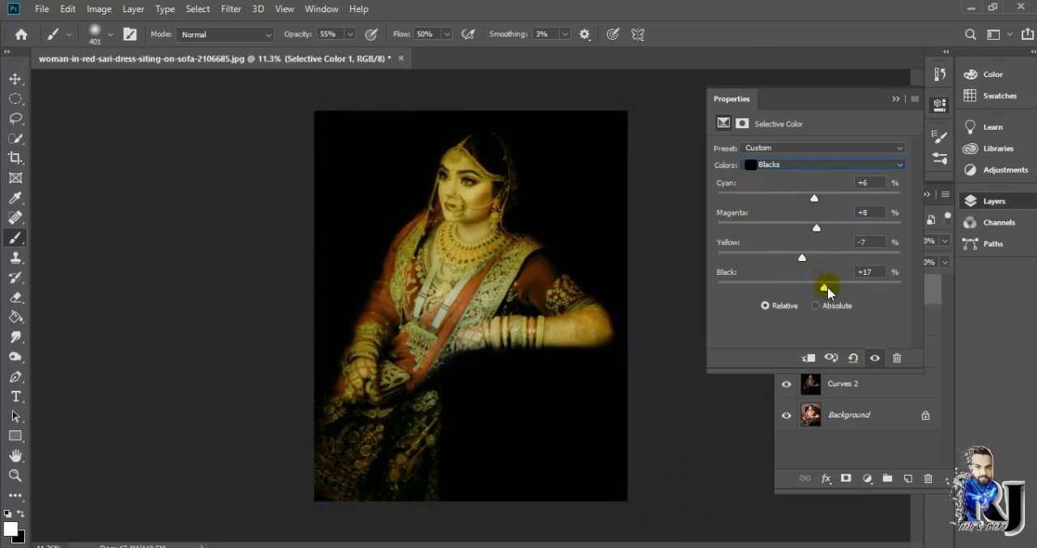
{"action": "left_click", "coordinate": [893, 101]}
- Stamp all visible layers into a new layer on top of the stack and duplicate it
{"action": "scroll", "coordinate": [563, 200], "scroll_direction": "up", "scroll_amount": 9}
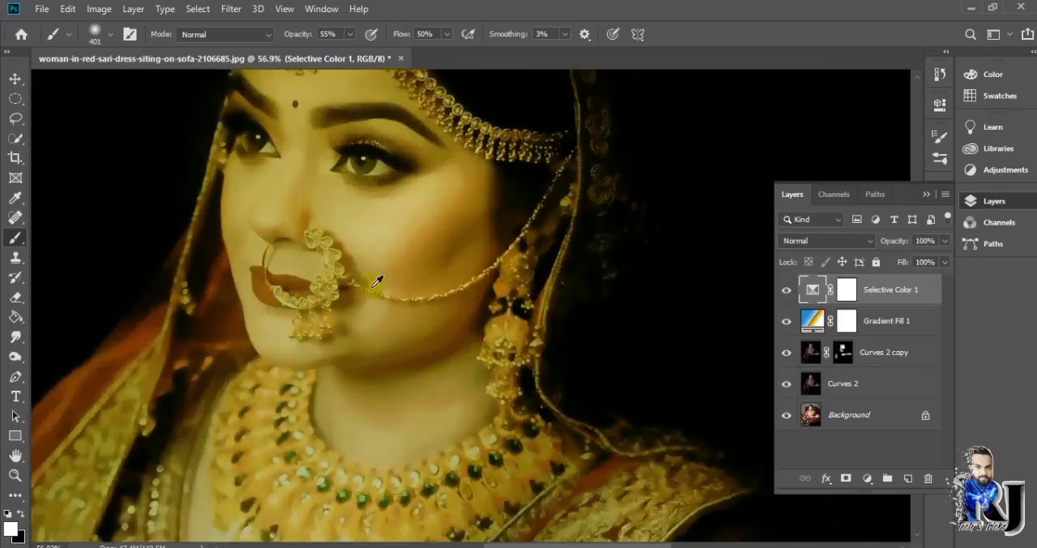
{"action": "scroll", "coordinate": [397, 291], "scroll_direction": "down", "scroll_amount": 10}
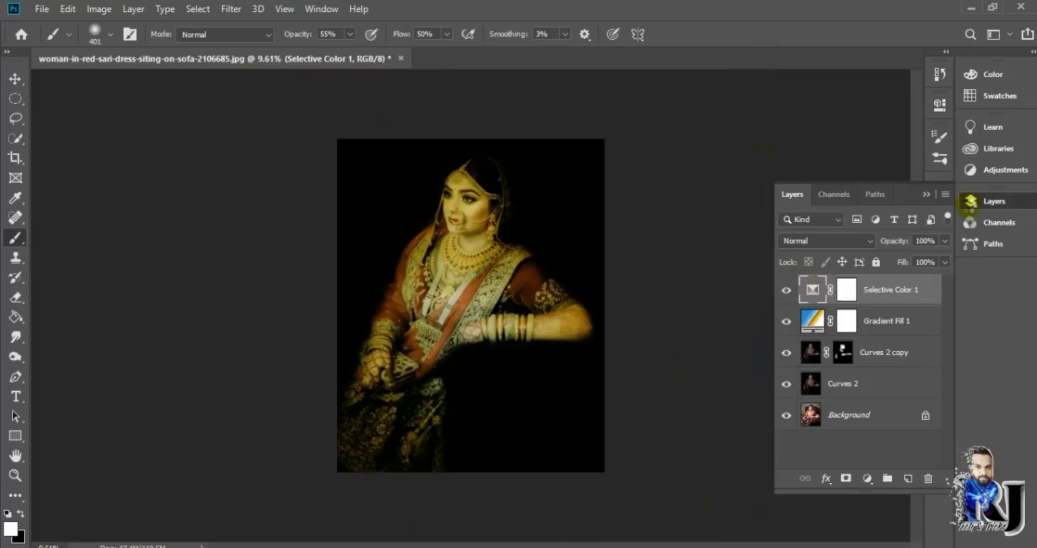
{"action": "key", "text": "ctrl+shift+alt+e"}
{"action": "left_click_drag", "start_coordinate": [895, 350], "coordinate": [909, 479]}
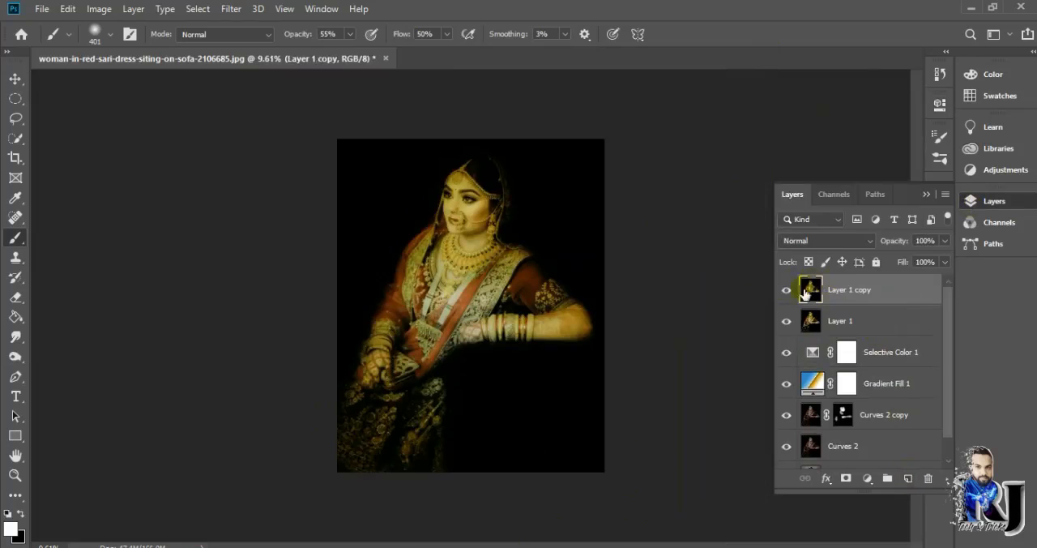
- Darken the midtones along the bride's forearm on Layer 1 copy with the 338 px Burn tool at 50% exposure
{"action": "left_click", "coordinate": [16, 356]}
{"action": "right_click", "coordinate": [403, 222]}
{"action": "left_click", "coordinate": [556, 260]}
{"action": "left_click", "coordinate": [634, 185]}
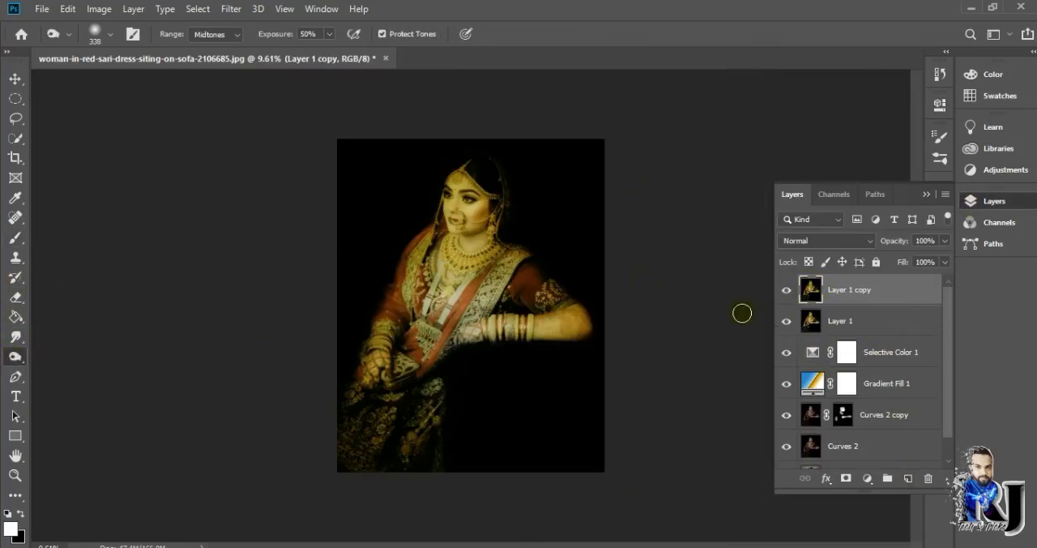
{"action": "scroll", "coordinate": [447, 257], "scroll_direction": "up", "scroll_amount": 3}
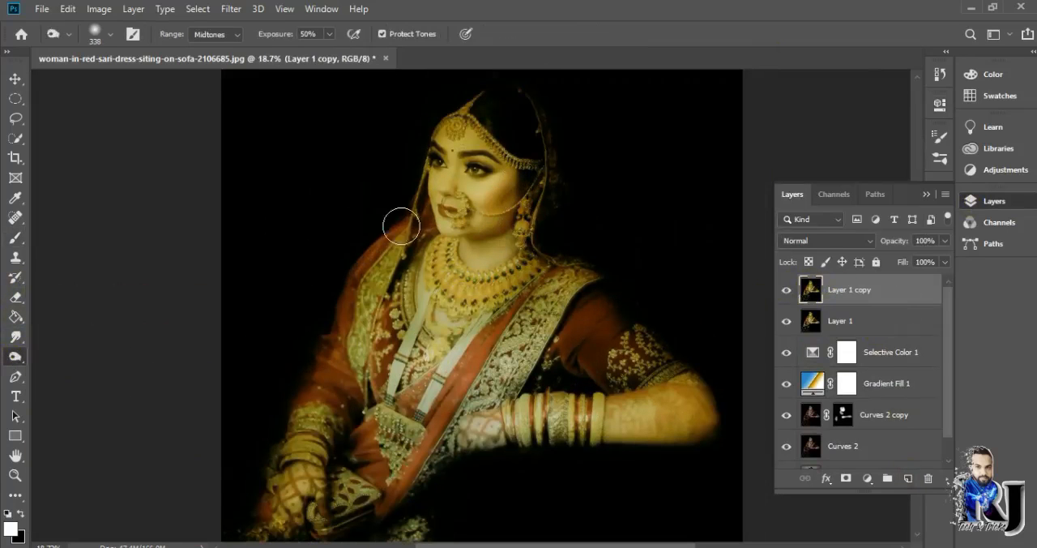
{"action": "left_click_drag", "start_coordinate": [633, 438], "coordinate": [697, 372]}
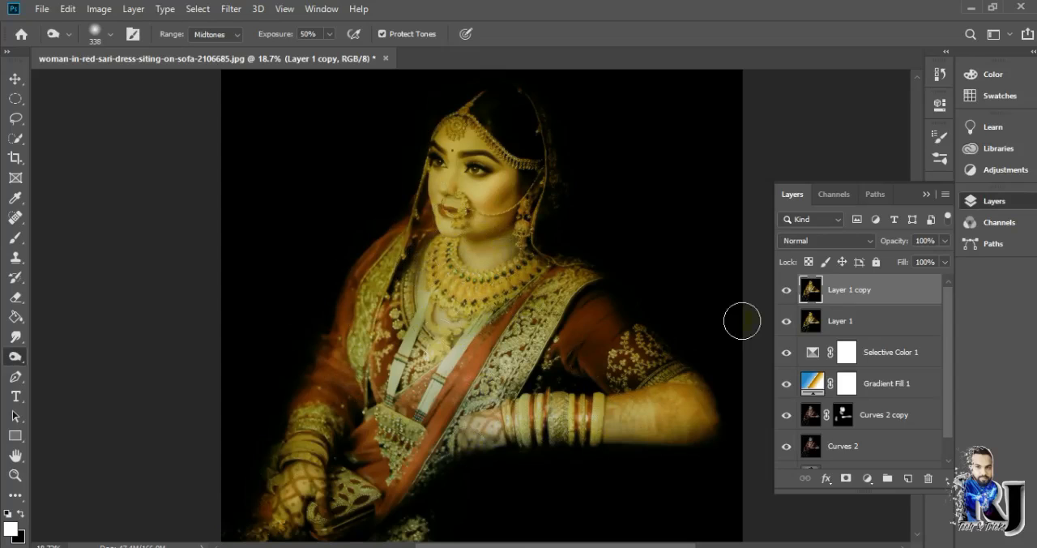
- Brighten the midtones of the bride's face using the Dodge tool with a 243 px soft brush at 18% exposure
{"action": "right_click", "coordinate": [16, 359]}
{"action": "left_click", "coordinate": [77, 358]}
{"action": "left_click", "coordinate": [112, 38]}
{"action": "left_click_drag", "start_coordinate": [143, 85], "coordinate": [159, 85]}
{"action": "left_click", "coordinate": [122, 198]}
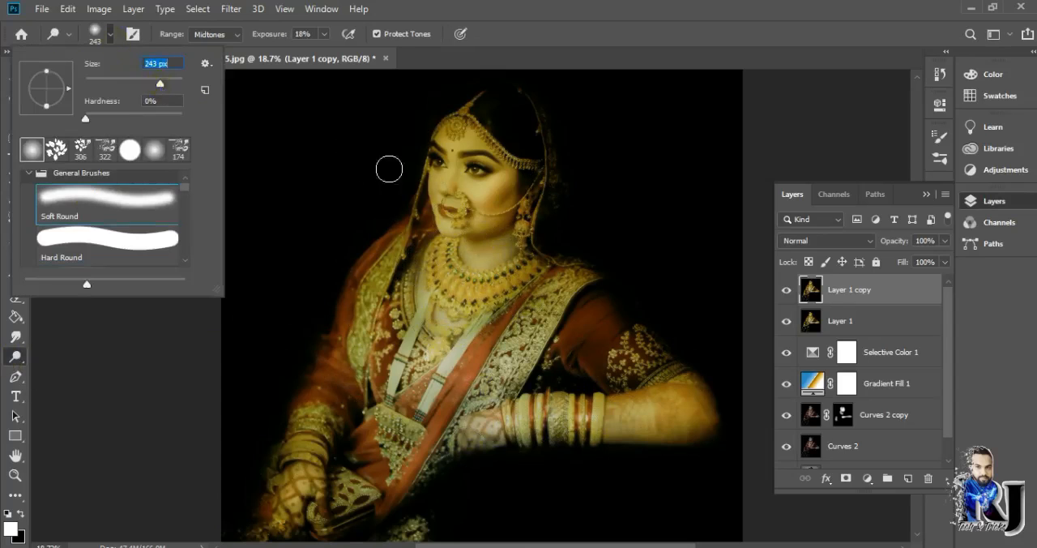
{"action": "mouse_move", "coordinate": [437, 191]}
{"action": "left_mouse_down"}
{"action": "mouse_move", "coordinate": [463, 154]}
{"action": "mouse_move", "coordinate": [497, 166]}
{"action": "left_mouse_up"}
{"action": "scroll", "coordinate": [495, 228], "scroll_direction": "up", "scroll_amount": 4}
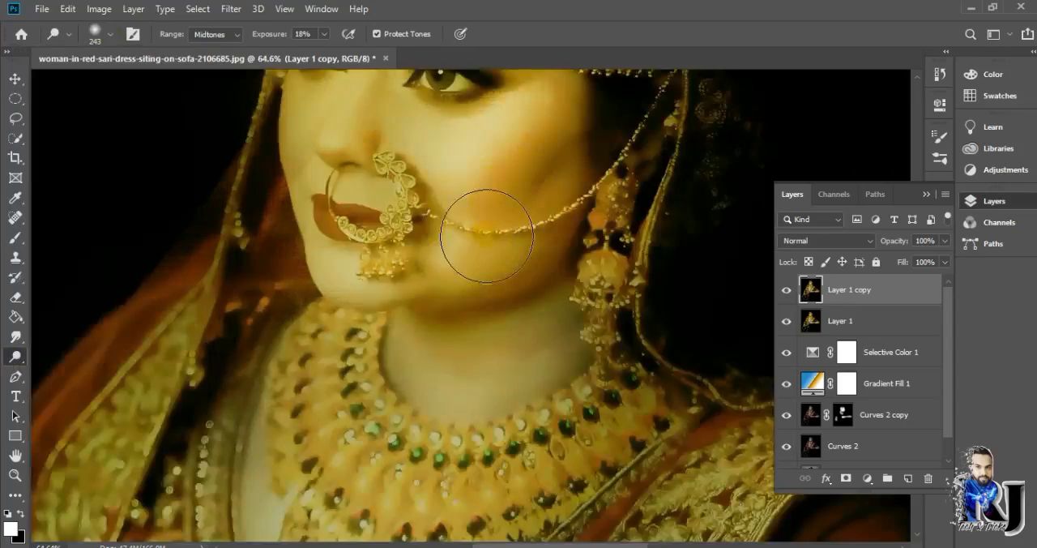
{"action": "scroll", "coordinate": [486, 231], "scroll_direction": "down", "scroll_amount": 2}
- Dodge the sari border, the bangles and forearm, and the lower hand to brighten their midtones
{"action": "left_click_drag", "start_coordinate": [347, 399], "coordinate": [361, 491]}
{"action": "scroll", "coordinate": [494, 412], "scroll_direction": "down", "scroll_amount": 5}
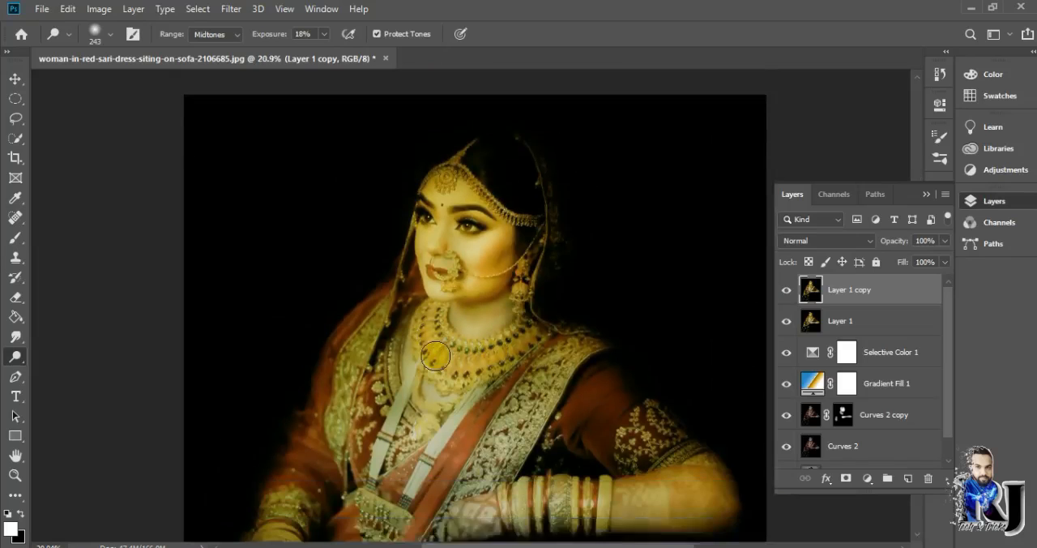
{"action": "scroll", "coordinate": [494, 412], "scroll_direction": "down", "scroll_amount": 2}
{"action": "mouse_move", "coordinate": [476, 454]}
{"action": "left_mouse_down"}
{"action": "mouse_move", "coordinate": [673, 435]}
{"action": "mouse_move", "coordinate": [632, 454]}
{"action": "left_mouse_up"}
{"action": "scroll", "coordinate": [410, 493], "scroll_direction": "down", "scroll_amount": 2}
{"action": "left_click_drag", "start_coordinate": [263, 470], "coordinate": [279, 414]}
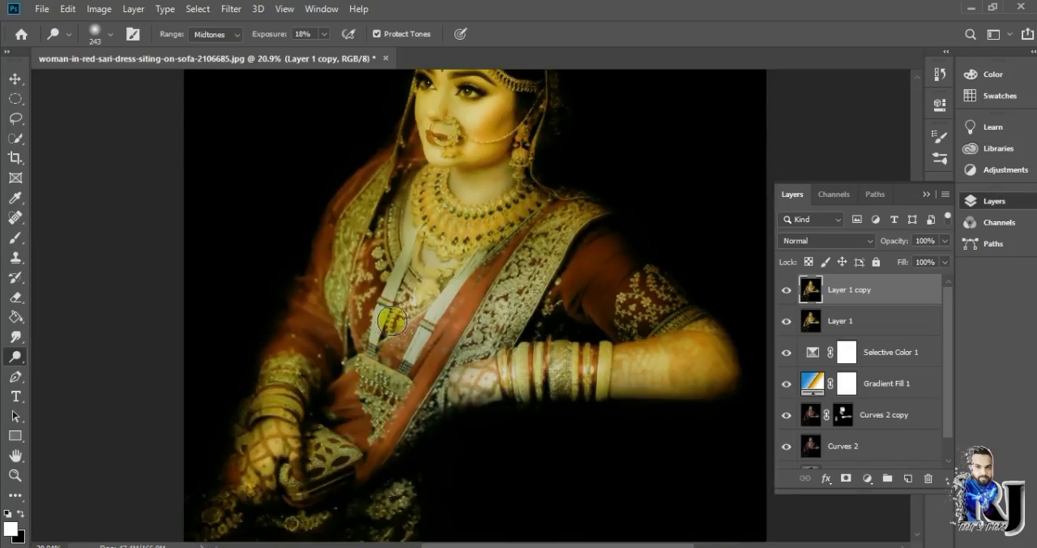
{"action": "scroll", "coordinate": [392, 320], "scroll_direction": "down", "scroll_amount": 2}
{"action": "scroll", "coordinate": [450, 239], "scroll_direction": "up", "scroll_amount": 5}
{"action": "scroll", "coordinate": [422, 175], "scroll_direction": "down", "scroll_amount": 3}
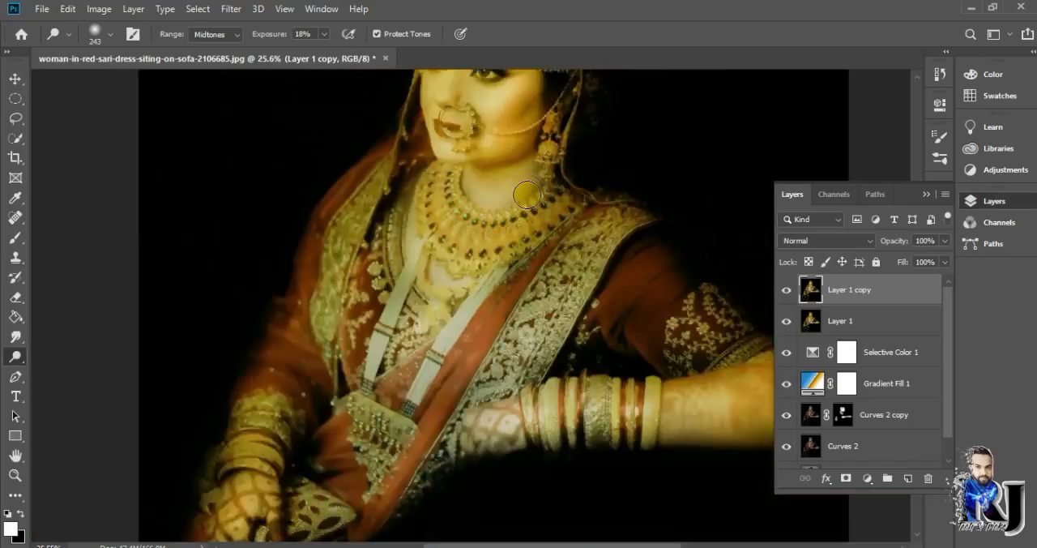
- Dodge the sari's front and its embroidered borders to lift their highlights
{"action": "scroll", "coordinate": [527, 195], "scroll_direction": "down", "scroll_amount": 2}
{"action": "scroll", "coordinate": [442, 156], "scroll_direction": "up", "scroll_amount": 3}
{"action": "left_click_drag", "start_coordinate": [376, 299], "coordinate": [389, 336]}
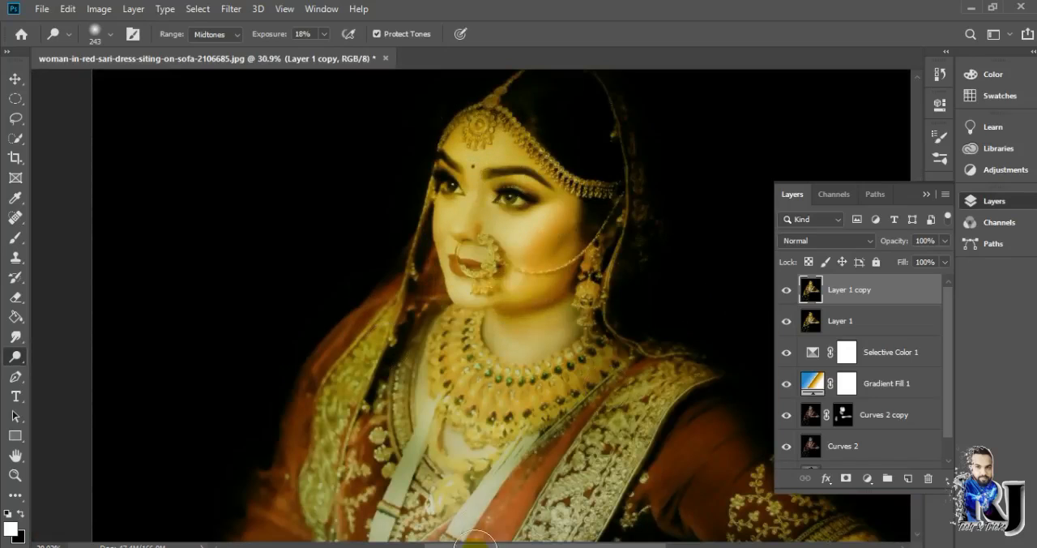
{"action": "left_click_drag", "start_coordinate": [484, 531], "coordinate": [628, 449]}
{"action": "scroll", "coordinate": [551, 341], "scroll_direction": "down", "scroll_amount": 3}
{"action": "left_click_drag", "start_coordinate": [384, 391], "coordinate": [425, 502]}
{"action": "scroll", "coordinate": [616, 413], "scroll_direction": "down", "scroll_amount": 2}
{"action": "scroll", "coordinate": [554, 454], "scroll_direction": "up", "scroll_amount": 3}
{"action": "scroll", "coordinate": [509, 276], "scroll_direction": "down", "scroll_amount": 3}
{"action": "scroll", "coordinate": [495, 219], "scroll_direction": "up", "scroll_amount": 5}
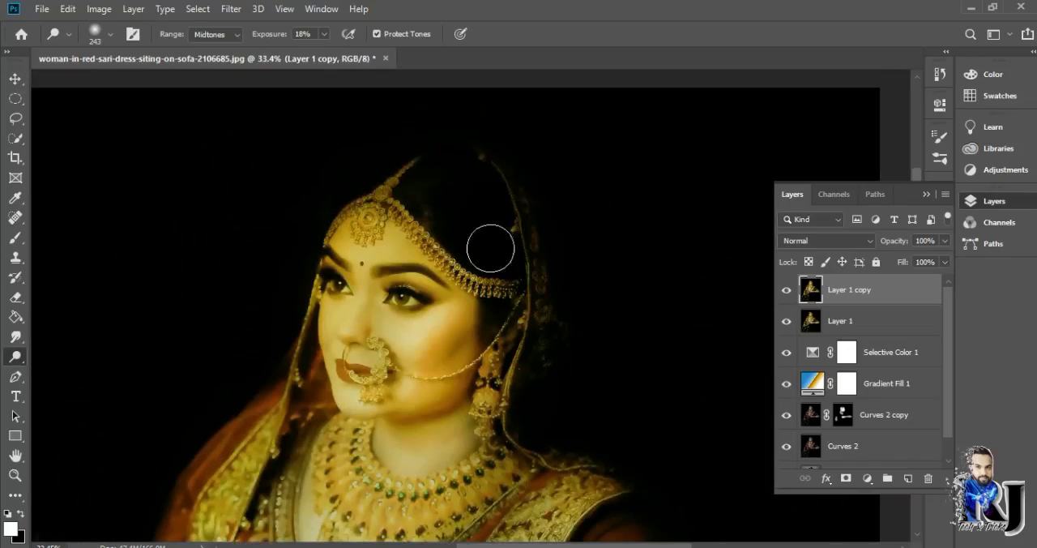
{"action": "scroll", "coordinate": [401, 160], "scroll_direction": "down", "scroll_amount": 1}
{"action": "scroll", "coordinate": [526, 243], "scroll_direction": "down", "scroll_amount": 6}
- Open the golden particle image 1508119661959.jpg and move it into the portrait document as a new layer
{"action": "left_click", "coordinate": [42, 10]}
{"action": "left_click", "coordinate": [67, 38]}
{"action": "double_click", "coordinate": [525, 144]}
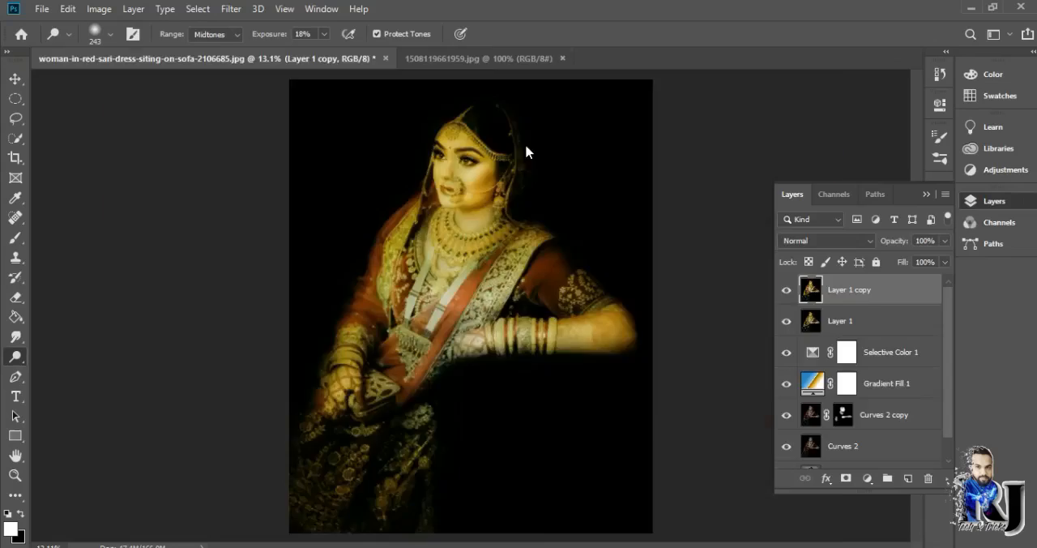
{"action": "left_click", "coordinate": [15, 78]}
{"action": "left_click_drag", "start_coordinate": [459, 334], "coordinate": [450, 259]}
{"action": "scroll", "coordinate": [494, 315], "scroll_direction": "down", "scroll_amount": 6}
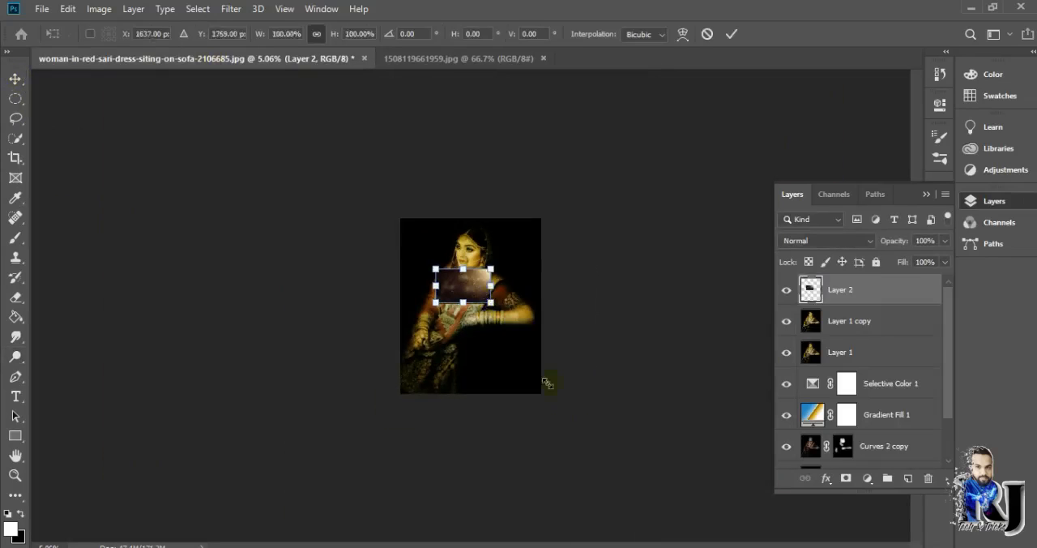
{"action": "left_click_drag", "start_coordinate": [435, 313], "coordinate": [466, 369]}
- Scale the particle layer to 523.54% so it covers the portrait and set its blend mode to Lighten
{"action": "left_click_drag", "start_coordinate": [445, 268], "coordinate": [493, 261]}
{"action": "left_click", "coordinate": [814, 240]}
{"action": "left_click", "coordinate": [796, 290]}
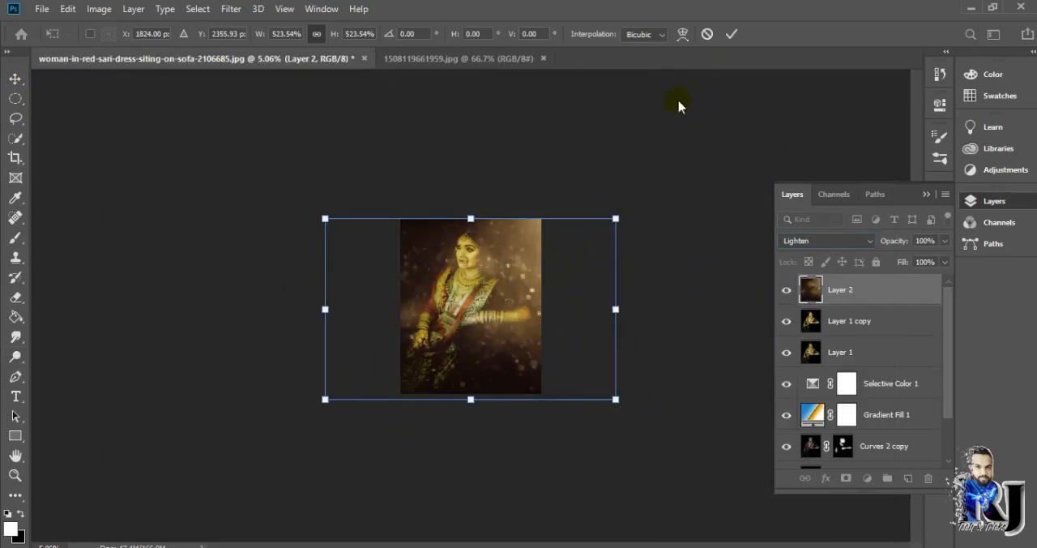
{"action": "key", "text": "Return"}
{"action": "scroll", "coordinate": [599, 265], "scroll_direction": "up", "scroll_amount": 3}
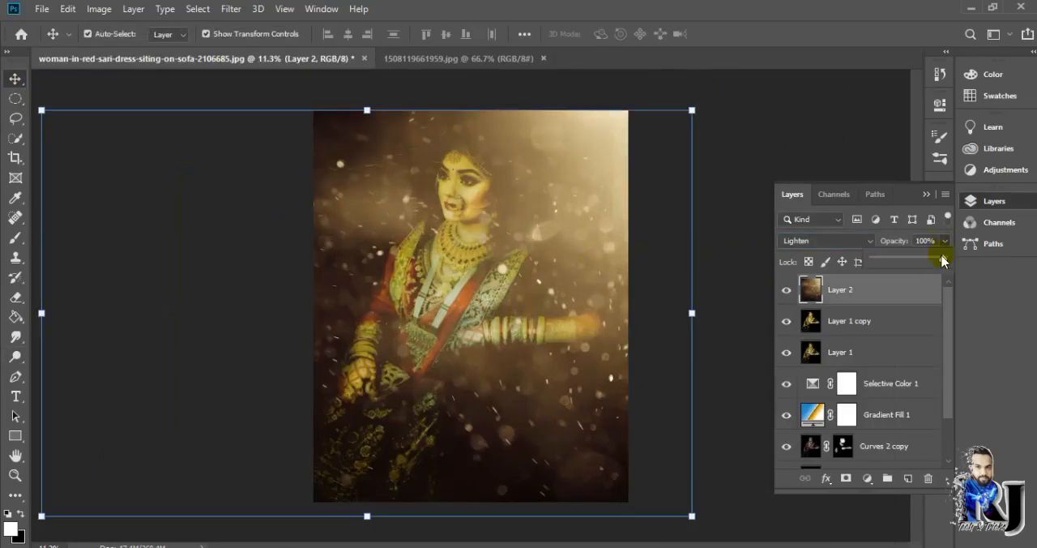
- Lower the opacity of Layer 2 to 39% and enlarge the layer to 102.25%
{"action": "left_click_drag", "start_coordinate": [943, 259], "coordinate": [900, 259]}
{"action": "left_click_drag", "start_coordinate": [368, 110], "coordinate": [451, 132]}
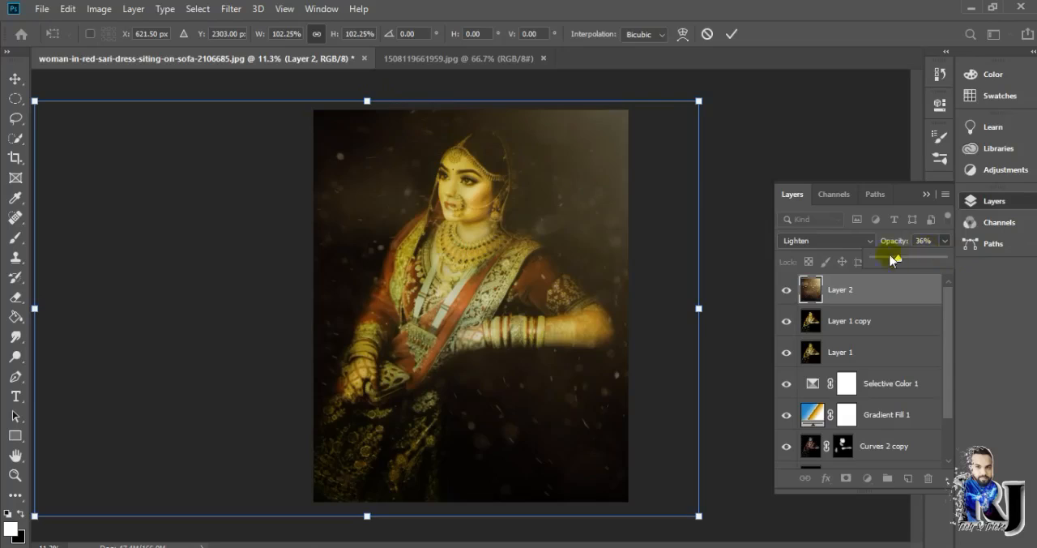
{"action": "left_click", "coordinate": [731, 34]}
- Apply a Motion Blur to Layer 2 with a 42° angle and a distance of 33 pixels
{"action": "left_click", "coordinate": [843, 290], "text": "ctrl"}
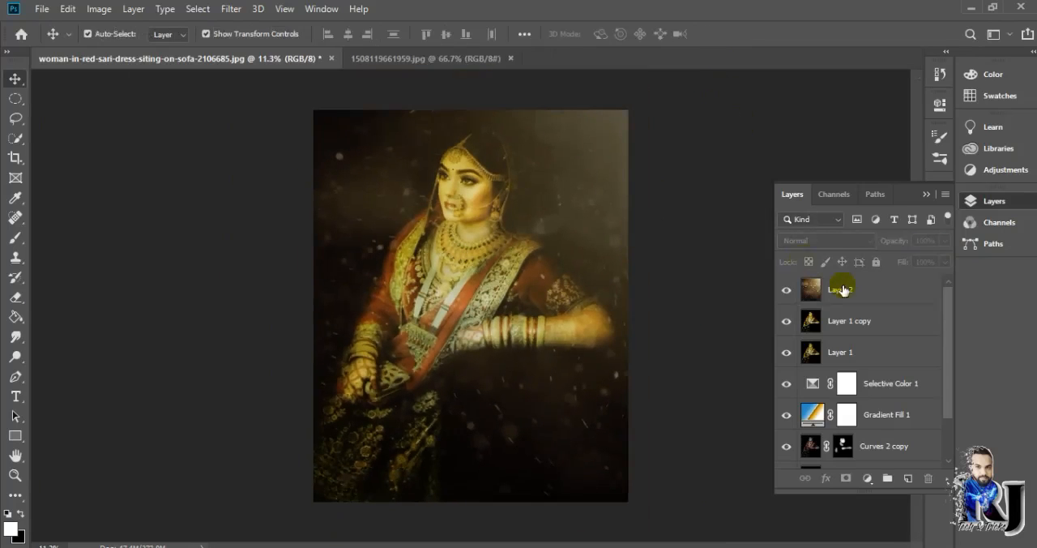
{"action": "left_click", "coordinate": [231, 8]}
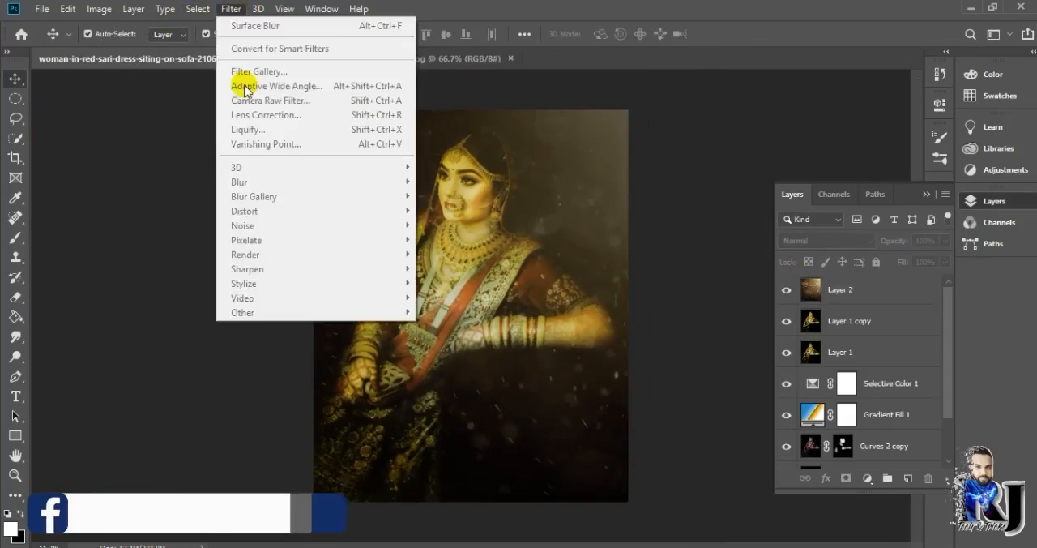
{"action": "left_click", "coordinate": [910, 287]}
{"action": "left_click", "coordinate": [231, 8]}
{"action": "mouse_move", "coordinate": [243, 182]}
{"action": "left_click", "coordinate": [484, 268]}
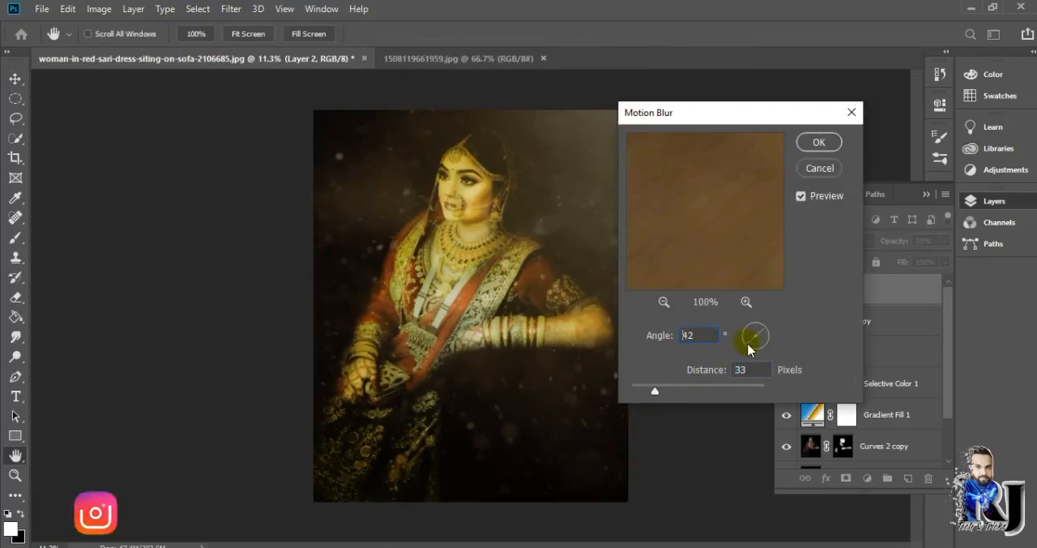
{"action": "key", "text": "Return"}
{"action": "left_click", "coordinate": [851, 289], "text": "ctrl"}
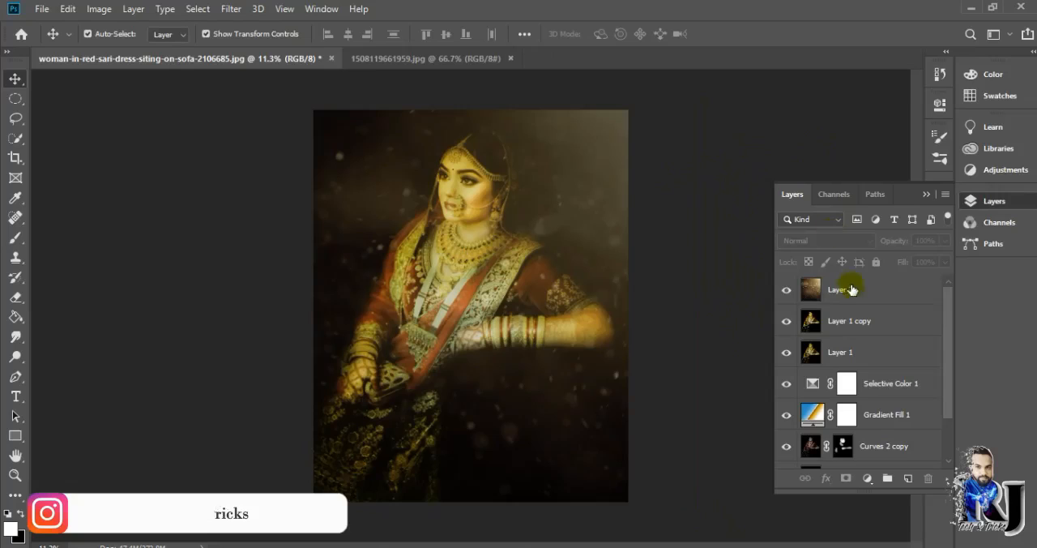
{"action": "left_click", "coordinate": [851, 289]}
{"action": "left_click", "coordinate": [745, 154]}
{"action": "left_click", "coordinate": [896, 291]}
{"action": "left_click", "coordinate": [735, 139]}
{"action": "scroll", "coordinate": [735, 139], "scroll_direction": "down", "scroll_amount": 5}
{"action": "scroll", "coordinate": [697, 149], "scroll_direction": "up", "scroll_amount": 6}
{"action": "left_click", "coordinate": [389, 236]}
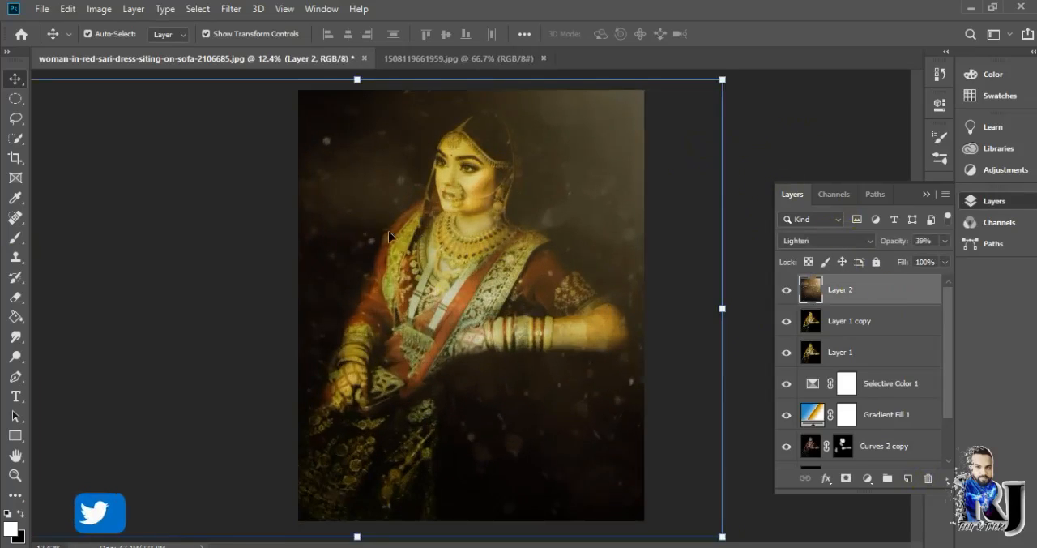
- Choose a scattered-leaves brush tip at 401 px and add a new empty layer above Layer 2
{"action": "left_click", "coordinate": [16, 237]}
{"action": "right_click", "coordinate": [408, 187]}
{"action": "left_click", "coordinate": [936, 107]}
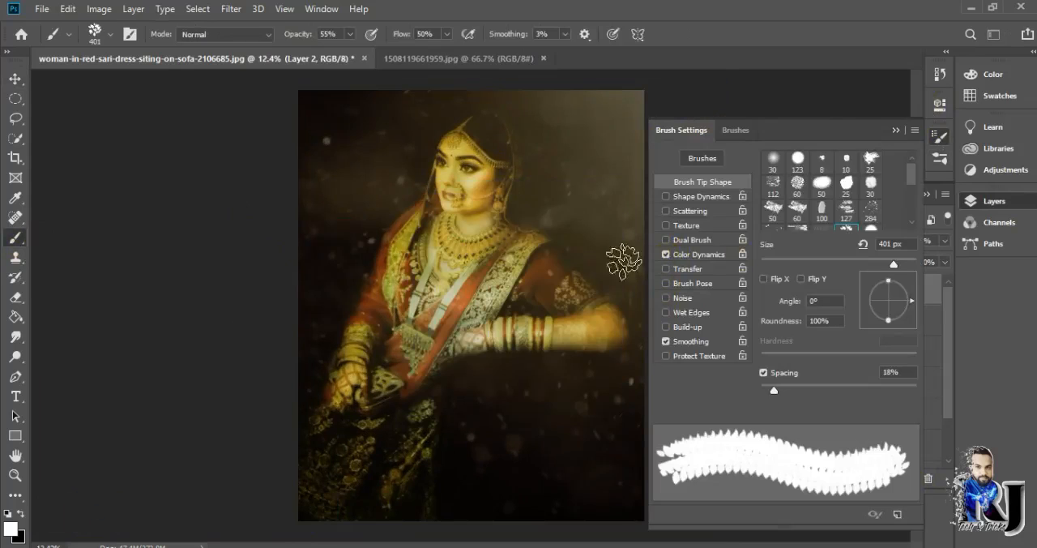
{"action": "left_click", "coordinate": [896, 130]}
{"action": "mouse_move", "coordinate": [945, 241]}
{"action": "left_mouse_down"}
{"action": "mouse_move", "coordinate": [954, 258]}
{"action": "mouse_move", "coordinate": [900, 258]}
{"action": "left_mouse_up"}
{"action": "left_click", "coordinate": [908, 478]}
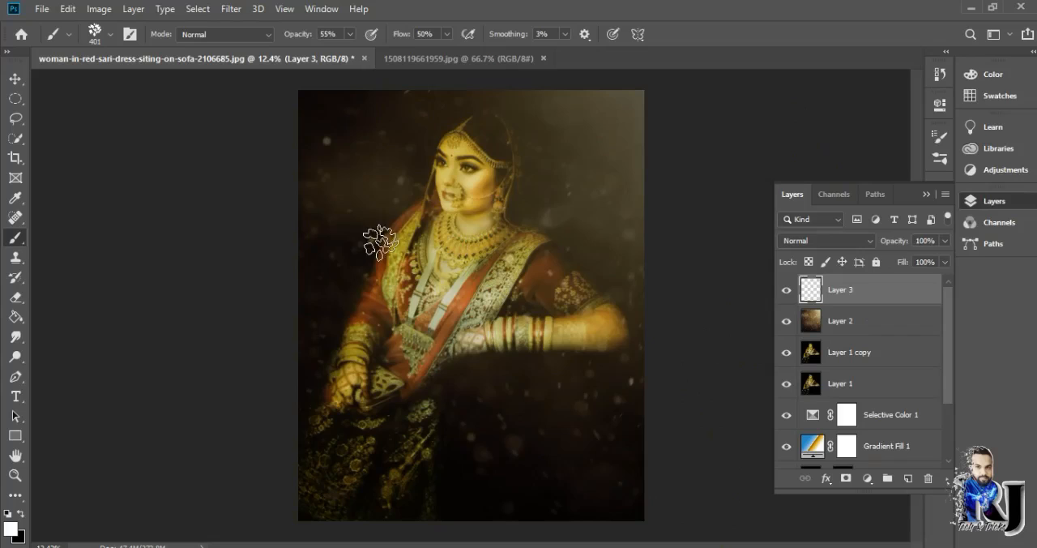
- Raise the brush opacity to 100% and enlarge the leaf brush tip to 700 px
{"action": "left_click_drag", "start_coordinate": [350, 34], "coordinate": [554, 65]}
{"action": "left_click", "coordinate": [111, 34]}
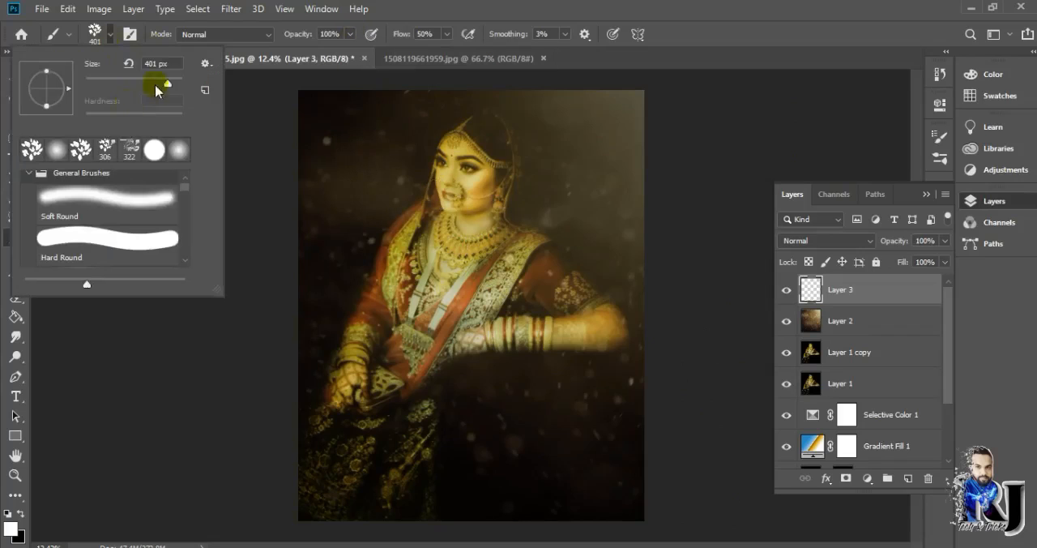
{"action": "key", "text": "bracketright"}
{"action": "key", "text": "Return"}
{"action": "key", "text": "Return"}
{"action": "key", "text": "bracketright"}
{"action": "key", "text": "bracketright"}
{"action": "key", "text": "bracketright"}
{"action": "key", "text": "bracketright"}
{"action": "key", "text": "bracketright"}
{"action": "key", "text": "bracketright"}
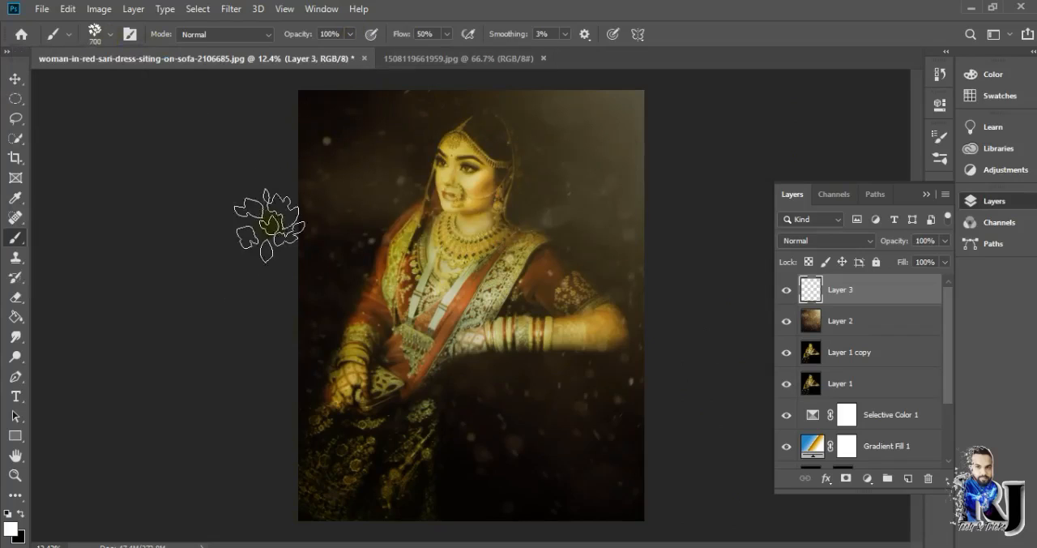
- Stamp white leaf clusters at 1100 px on Layer 3 over the background in the portrait's upper-left area
{"action": "left_click", "coordinate": [349, 136]}
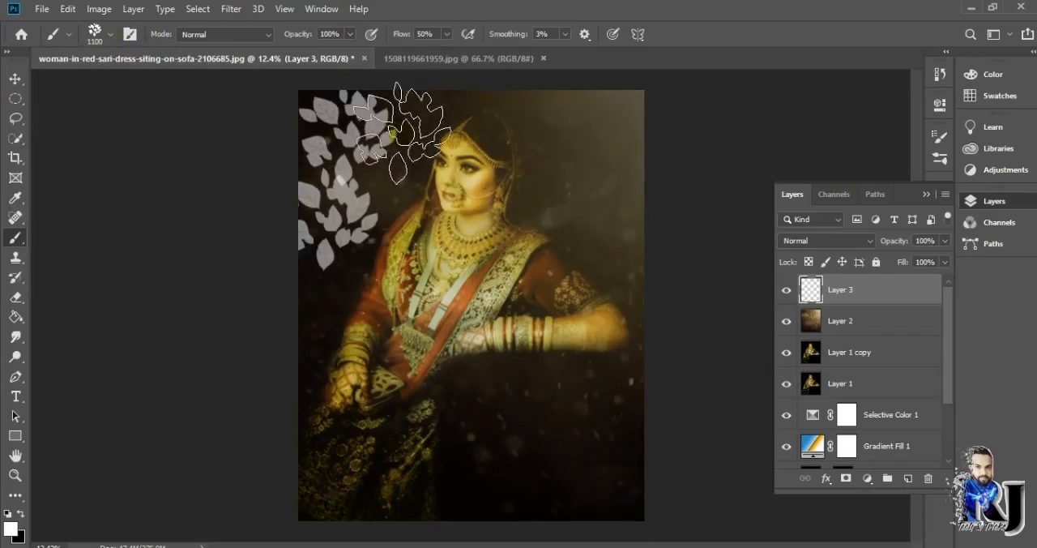
{"action": "key", "text": "ctrl+z"}
{"action": "left_click", "coordinate": [367, 164]}
{"action": "left_click", "coordinate": [325, 244]}
{"action": "left_click", "coordinate": [313, 95]}
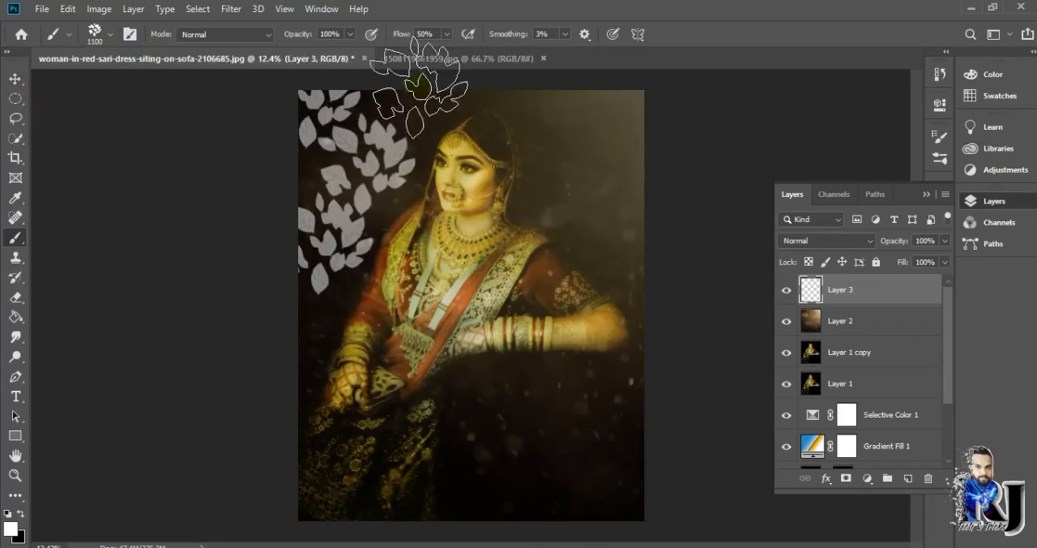
{"action": "left_click", "coordinate": [426, 89]}
- Enlarge the leaf pattern slightly and lower Layer 3's opacity to 9%
{"action": "key", "text": "ctrl+t"}
{"action": "left_click_drag", "start_coordinate": [475, 296], "coordinate": [516, 325]}
{"action": "key", "text": "Return"}
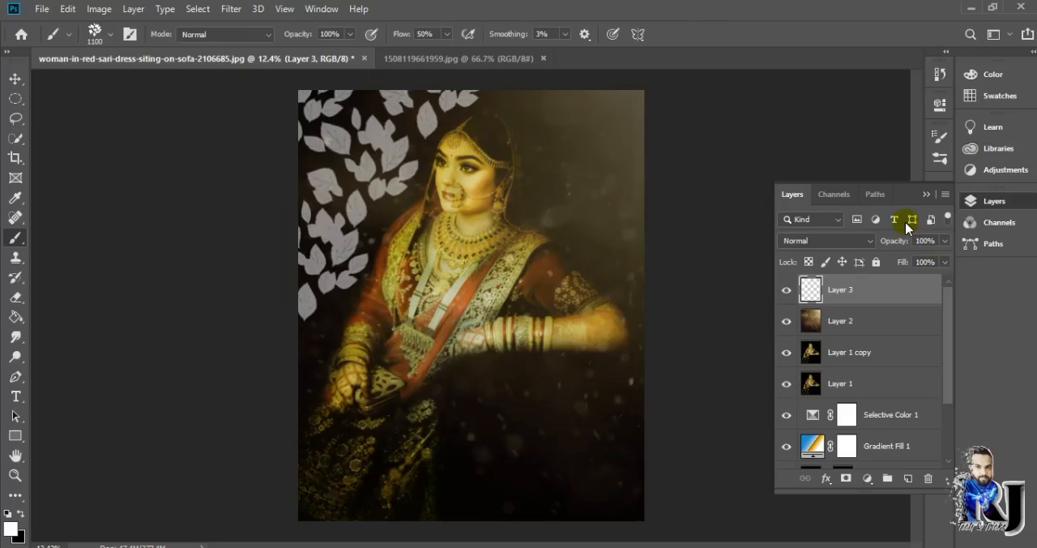
{"action": "left_click_drag", "start_coordinate": [945, 241], "coordinate": [881, 262]}
- Shift the leaf pattern toward the image's upper-left corner and scale it to 121.76%
{"action": "key", "text": "ctrl+t"}
{"action": "left_click_drag", "start_coordinate": [339, 177], "coordinate": [322, 160]}
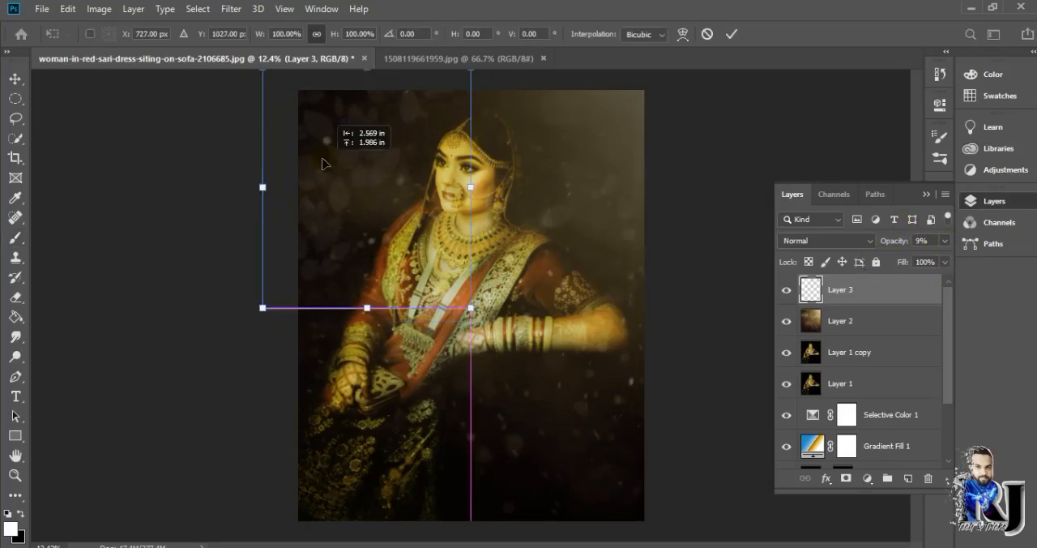
{"action": "key", "text": "Return"}
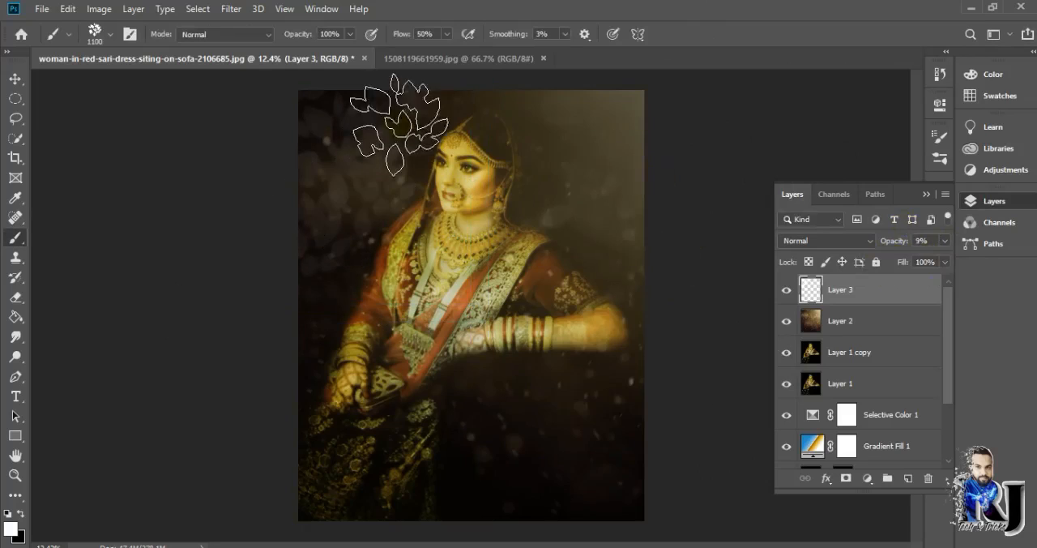
{"action": "key", "text": "ctrl+t"}
{"action": "left_click_drag", "start_coordinate": [470, 300], "coordinate": [513, 359]}
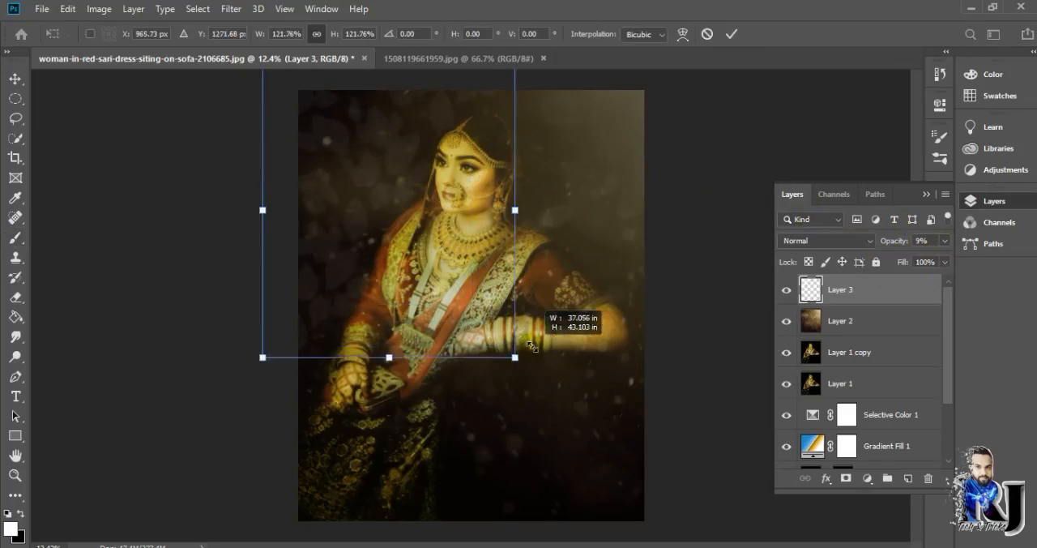
{"action": "left_click_drag", "start_coordinate": [395, 202], "coordinate": [389, 202]}
{"action": "left_click", "coordinate": [731, 33]}
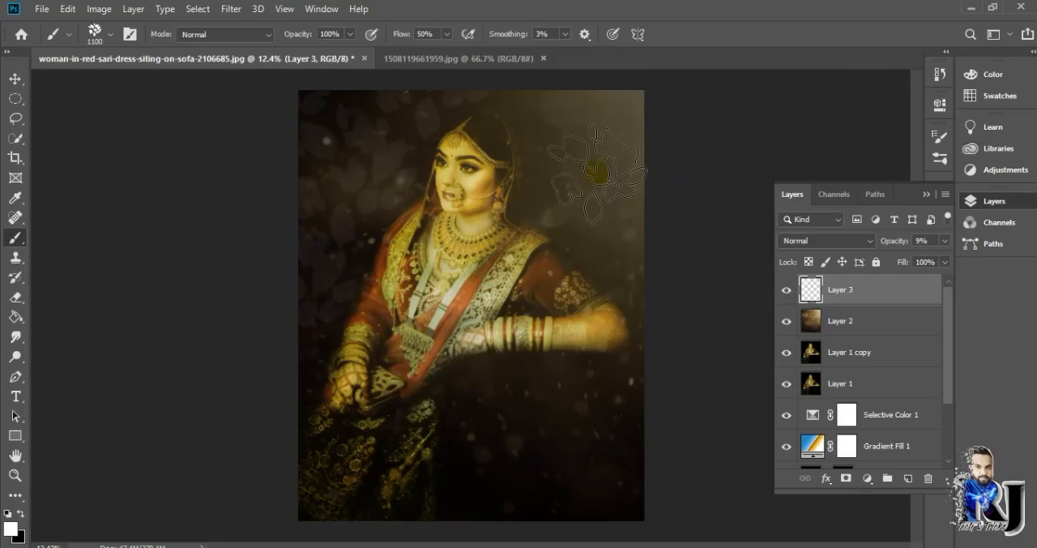
- Add a Color Overlay effect to Layer 3 and set the layer's opacity to 16%
{"action": "left_click", "coordinate": [790, 290]}
{"action": "double_click", "coordinate": [810, 290]}
{"action": "left_click", "coordinate": [891, 166]}
{"action": "left_click", "coordinate": [940, 137]}
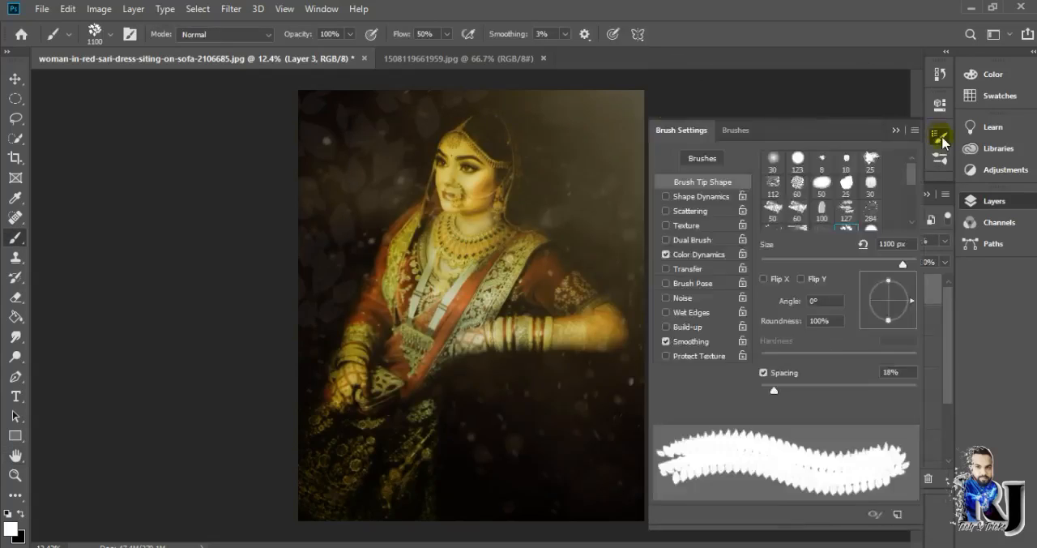
{"action": "left_click", "coordinate": [940, 137]}
{"action": "key", "text": "v"}
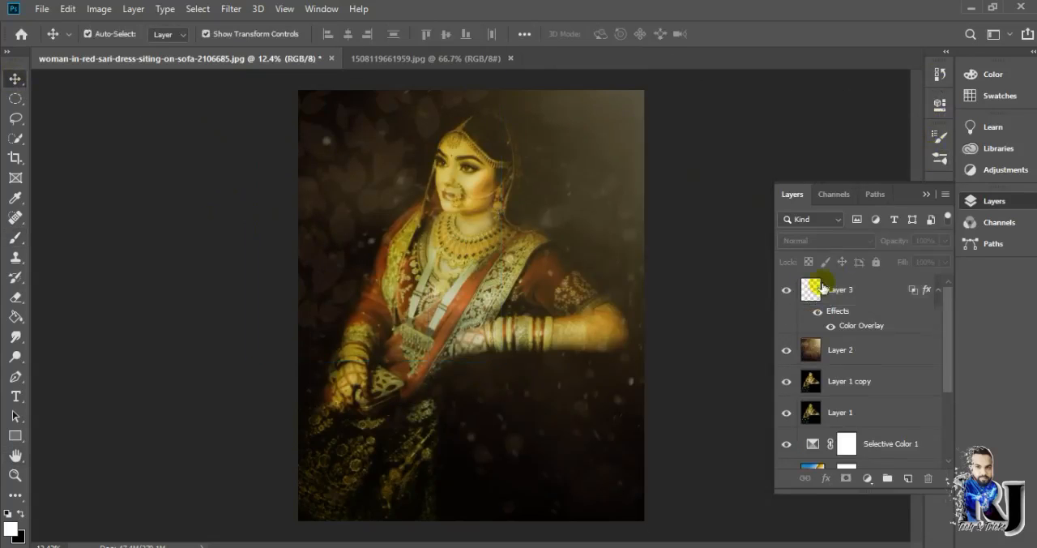
{"action": "left_click", "coordinate": [16, 237]}
- Merge Layer 3 down into Layer 2, and merge the result into Layer 1 copy
{"action": "right_click", "coordinate": [865, 289]}
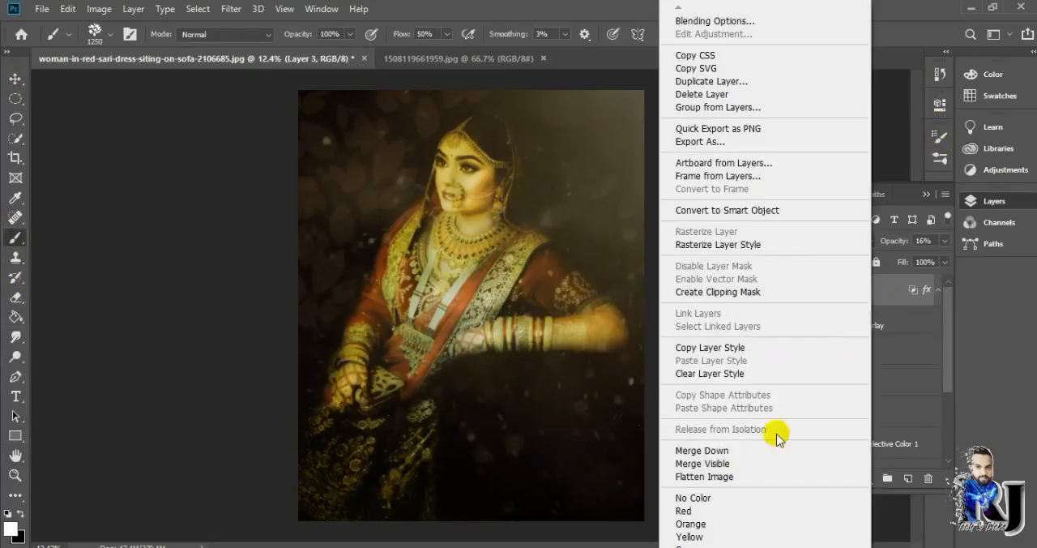
{"action": "left_click", "coordinate": [770, 452]}
{"action": "left_click", "coordinate": [860, 322]}
{"action": "right_click", "coordinate": [888, 289]}
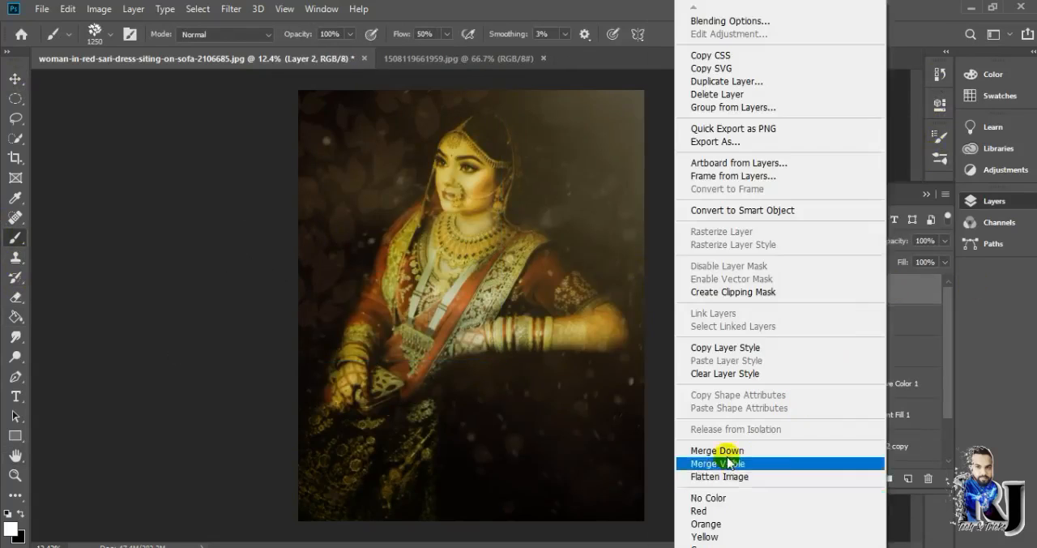
{"action": "left_click", "coordinate": [727, 459]}
- Duplicate the merged Layer 1 copy and set the duplicate's blend mode to Linear Light
{"action": "key", "text": "ctrl+j"}
{"action": "left_click", "coordinate": [826, 241]}
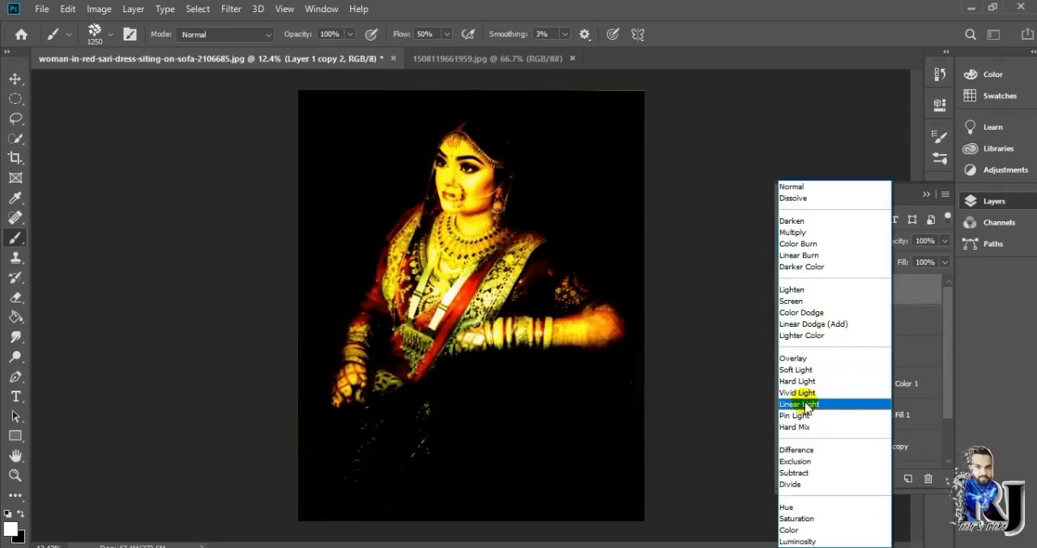
{"action": "left_click", "coordinate": [804, 401]}
- Apply the Add Noise filter to the duplicated layer, keeping its blend mode at Linear Light
{"action": "left_click", "coordinate": [231, 9]}
{"action": "left_click", "coordinate": [450, 226]}
{"action": "left_click_drag", "start_coordinate": [520, 52], "coordinate": [723, 61]}
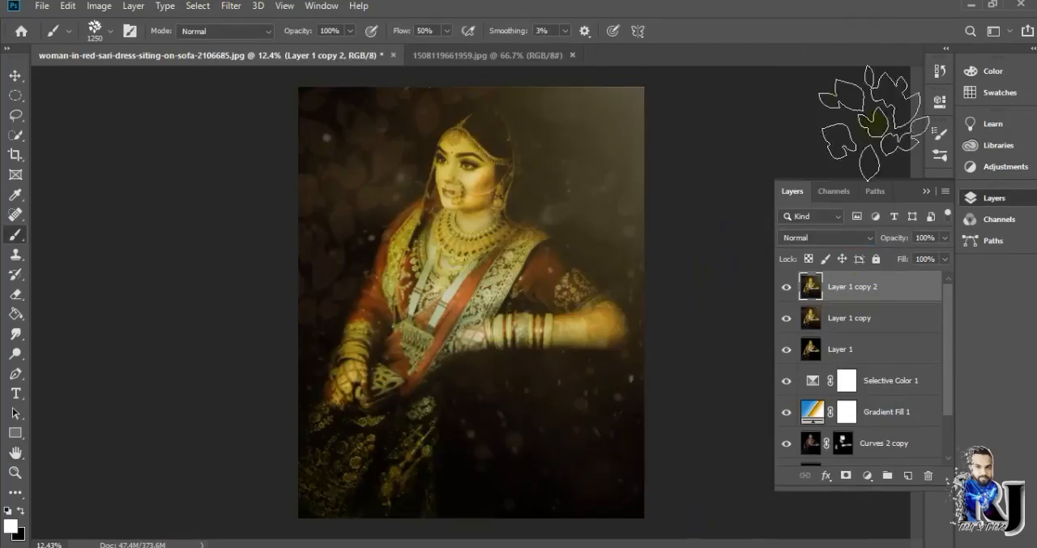
{"action": "left_click", "coordinate": [826, 237]}
{"action": "left_click", "coordinate": [811, 397]}
{"action": "left_click", "coordinate": [231, 6]}
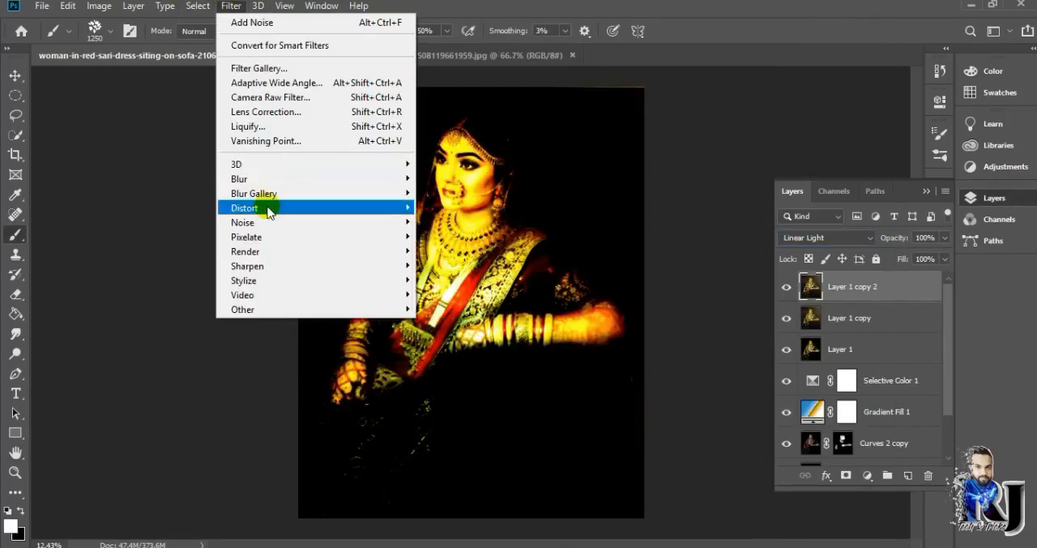
{"action": "left_click", "coordinate": [451, 220]}
{"action": "left_click", "coordinate": [802, 85]}
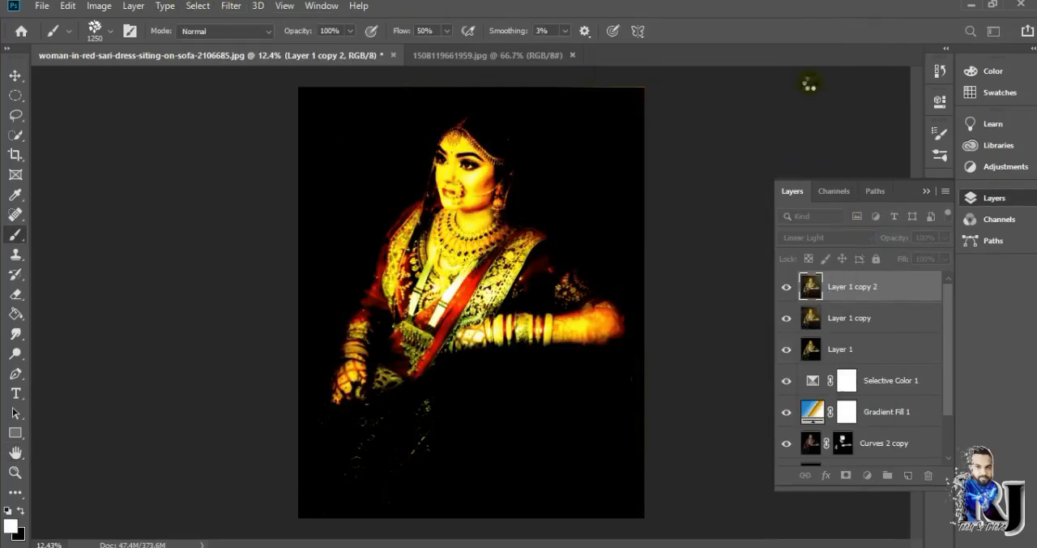
- Apply a High Pass filter to the Linear Light layer to sharpen the portrait
{"action": "left_click", "coordinate": [231, 5]}
{"action": "left_click", "coordinate": [451, 324]}
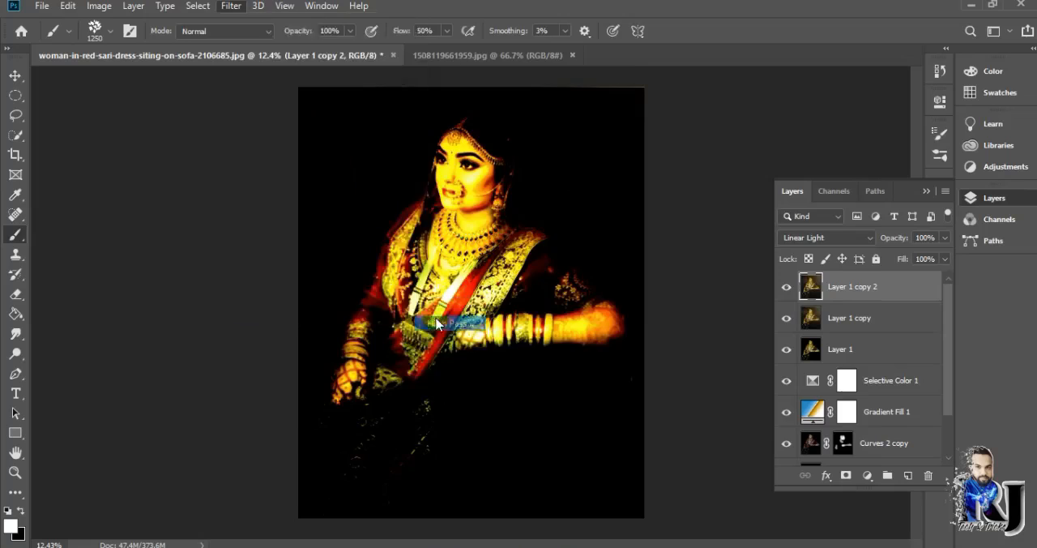
{"action": "left_click_drag", "start_coordinate": [553, 80], "coordinate": [710, 93]}
{"action": "left_click", "coordinate": [766, 128]}
- Apply a Gaussian Blur to the High Pass layer
{"action": "left_click", "coordinate": [231, 6]}
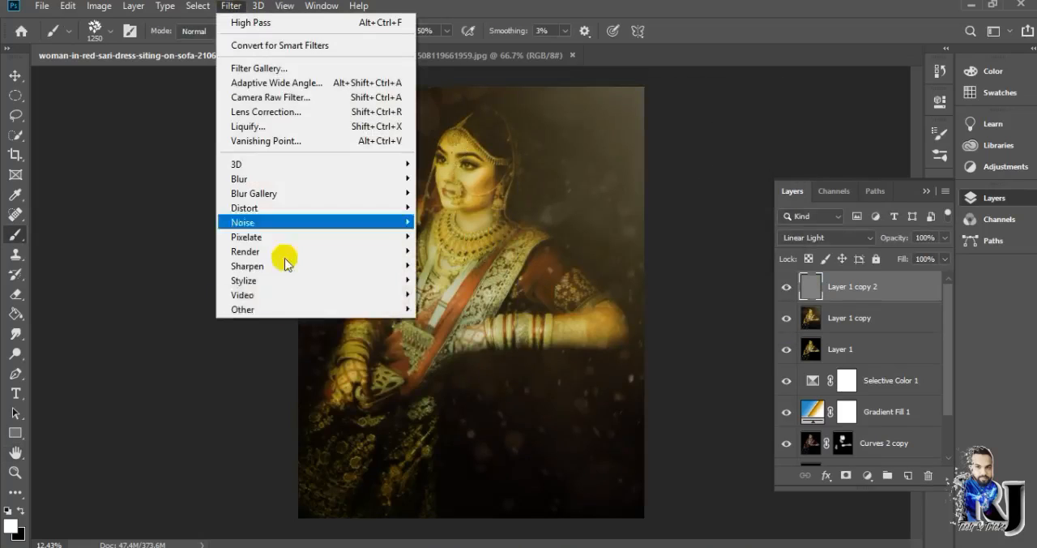
{"action": "mouse_move", "coordinate": [273, 183]}
{"action": "left_click", "coordinate": [457, 236]}
{"action": "left_click", "coordinate": [828, 137]}
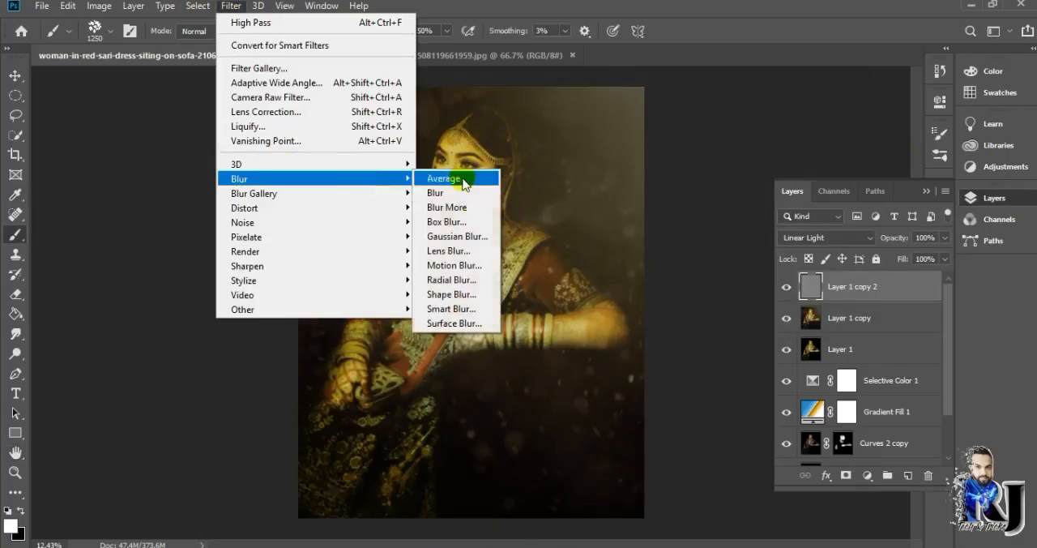
{"action": "left_click", "coordinate": [457, 236]}
{"action": "left_click", "coordinate": [828, 112]}
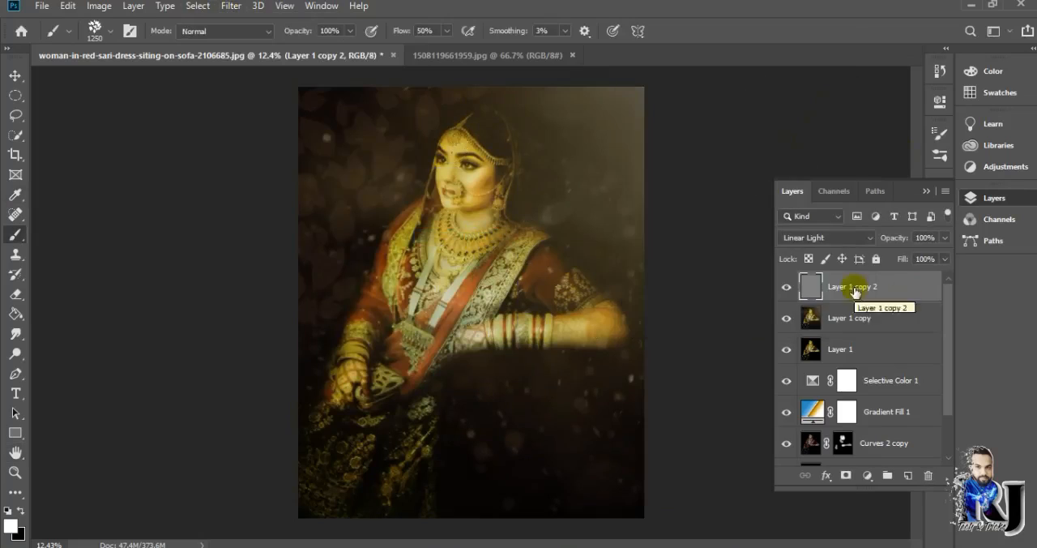
- Merge the High Pass layer down into Layer 1 copy and duplicate the merged layer
{"action": "right_click", "coordinate": [854, 290]}
{"action": "left_click", "coordinate": [770, 450]}
{"action": "left_click_drag", "start_coordinate": [850, 289], "coordinate": [907, 476]}
- Apply a Gaussian Blur with a 23.5-pixel radius to Layer 1 copy 2 and add a layer mask to it
{"action": "left_click", "coordinate": [231, 5]}
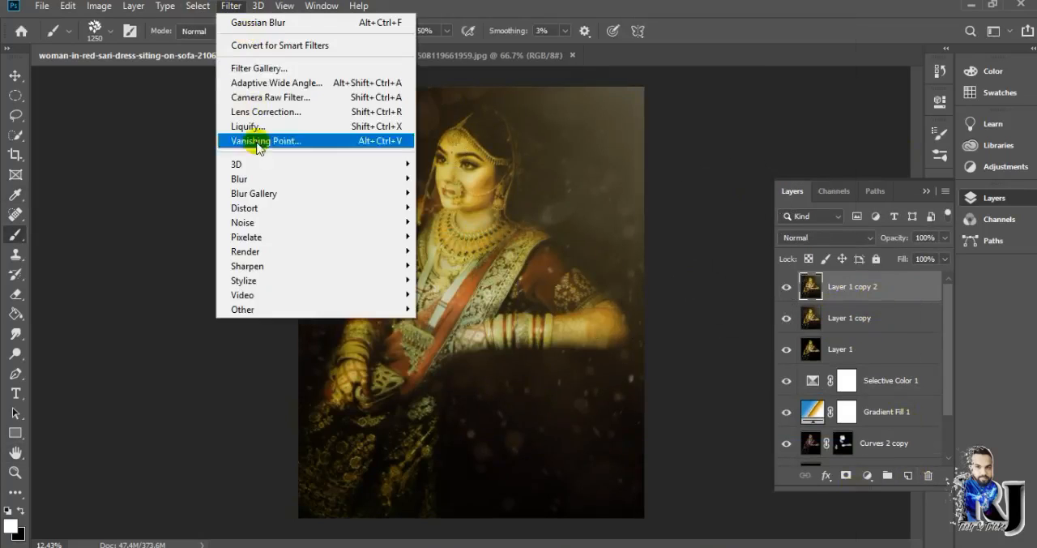
{"action": "left_click", "coordinate": [243, 18]}
{"action": "left_click_drag", "start_coordinate": [690, 323], "coordinate": [698, 319]}
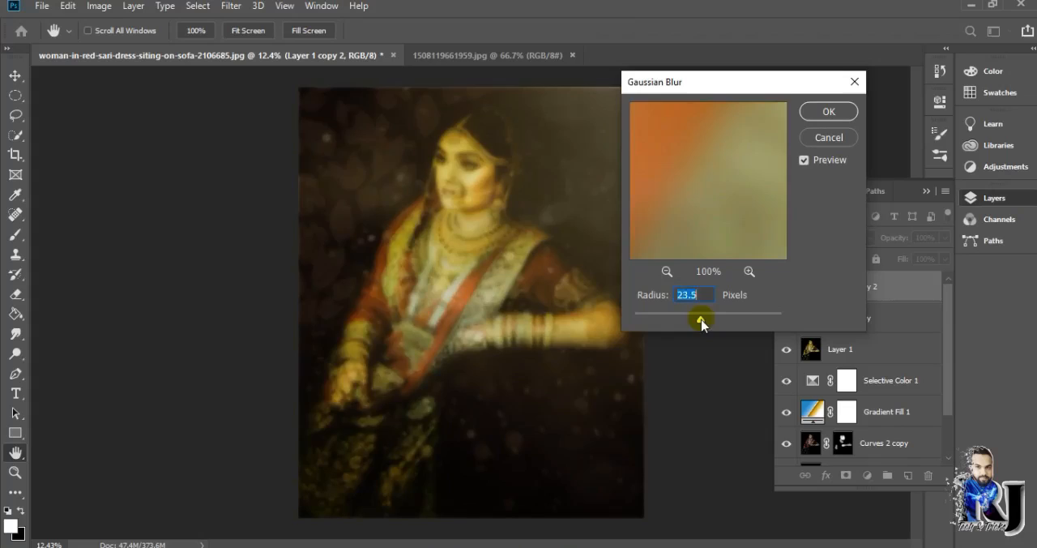
{"action": "left_click", "coordinate": [818, 112]}
{"action": "key", "text": "v"}
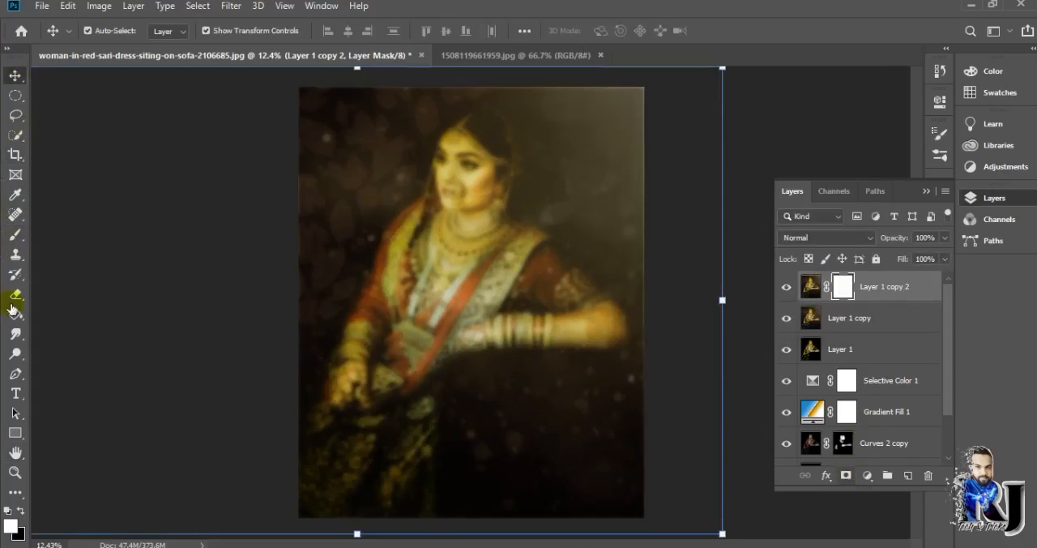
- Try painting the mask black with a 401 px Soft Round brush over the face, jewellery and upper dress
{"action": "right_click", "coordinate": [15, 234]}
{"action": "left_click", "coordinate": [69, 232]}
{"action": "right_click", "coordinate": [357, 174]}
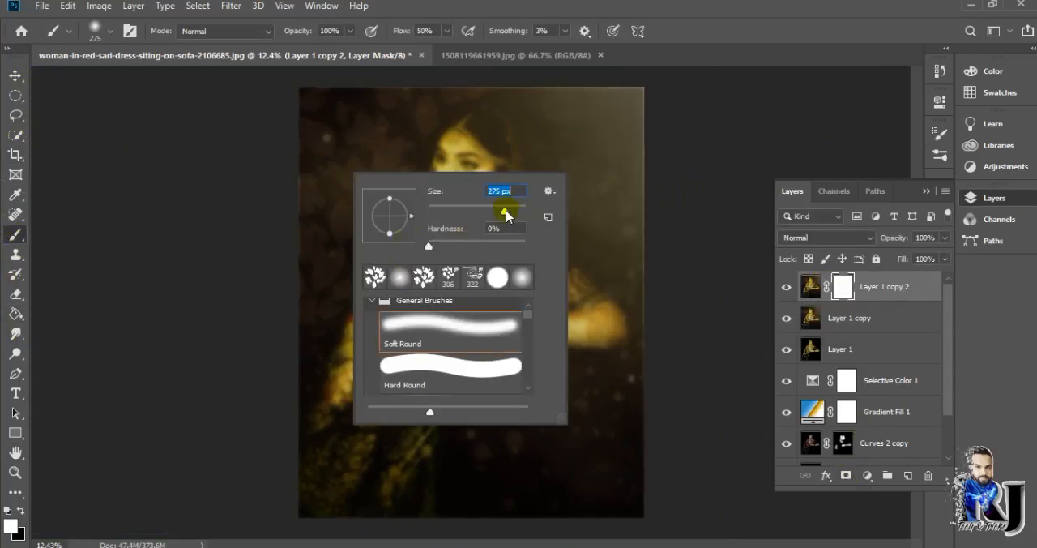
{"action": "left_click_drag", "start_coordinate": [506, 216], "coordinate": [511, 215]}
{"action": "left_click", "coordinate": [610, 190]}
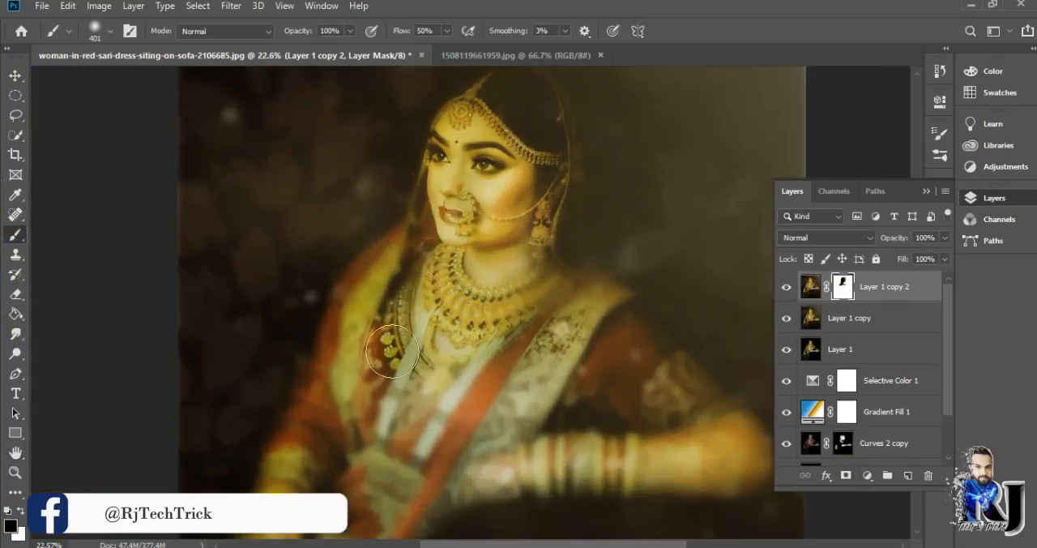
{"action": "scroll", "coordinate": [494, 310], "scroll_direction": "down", "scroll_amount": 2}
{"action": "left_click_drag", "start_coordinate": [418, 273], "coordinate": [406, 278]}
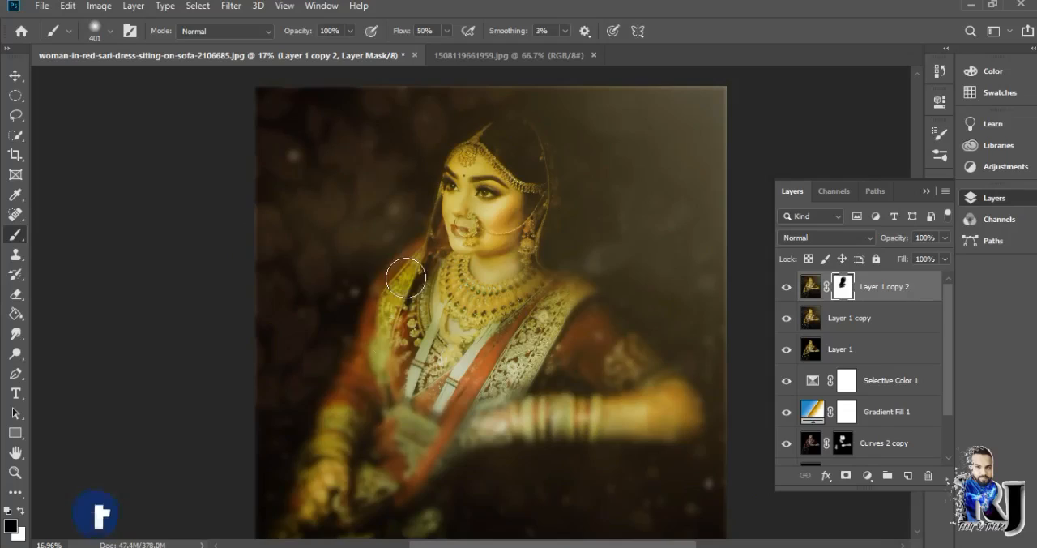
{"action": "scroll", "coordinate": [544, 151], "scroll_direction": "up", "scroll_amount": 3}
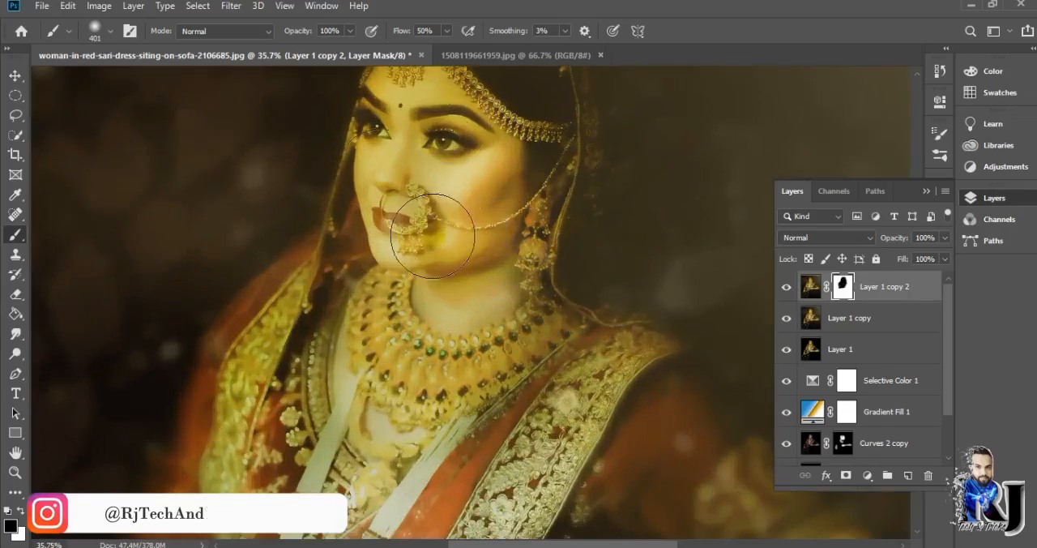
{"action": "scroll", "coordinate": [435, 174], "scroll_direction": "up", "scroll_amount": 4}
{"action": "scroll", "coordinate": [405, 329], "scroll_direction": "down", "scroll_amount": 5}
{"action": "scroll", "coordinate": [405, 328], "scroll_direction": "down", "scroll_amount": 5}
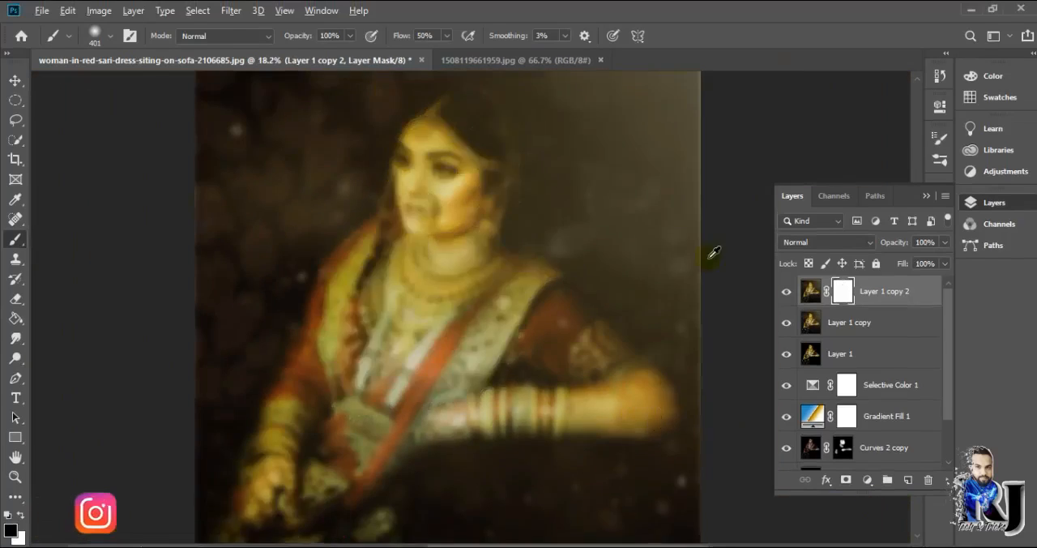
- Try a radial gradient at 52% opacity on the mask, outward from the bride's face, and undo it
{"action": "scroll", "coordinate": [710, 255], "scroll_direction": "down", "scroll_amount": 3}
{"action": "left_click", "coordinate": [21, 317]}
{"action": "left_click", "coordinate": [193, 36]}
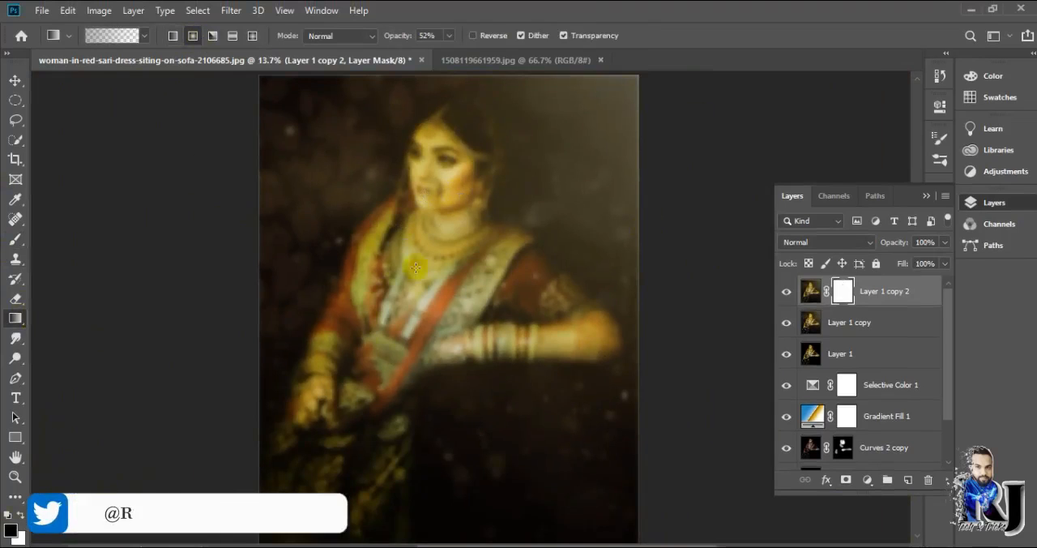
{"action": "left_click_drag", "start_coordinate": [489, 151], "coordinate": [298, 531]}
{"action": "scroll", "coordinate": [476, 255], "scroll_direction": "up", "scroll_amount": 4}
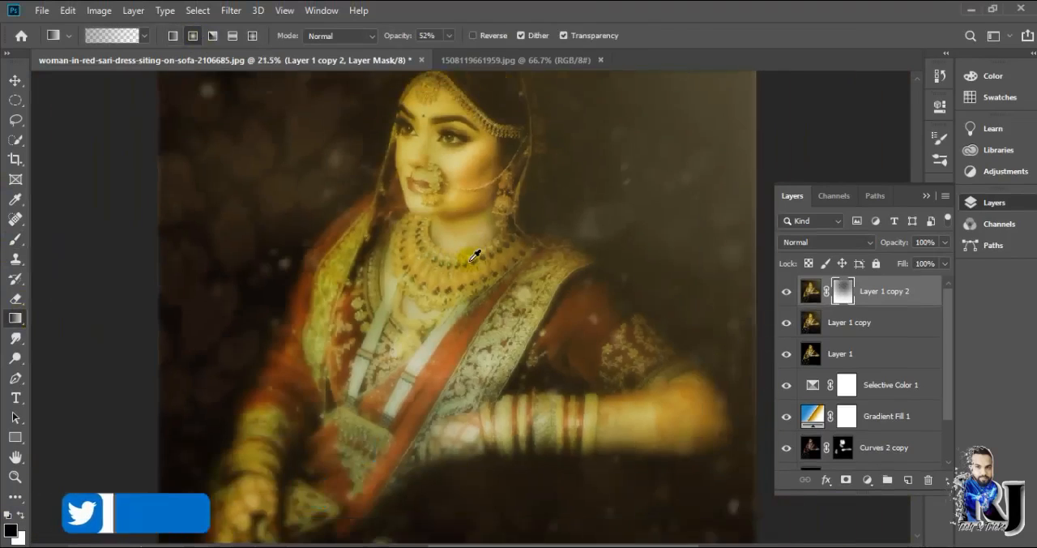
{"action": "scroll", "coordinate": [507, 253], "scroll_direction": "down", "scroll_amount": 4}
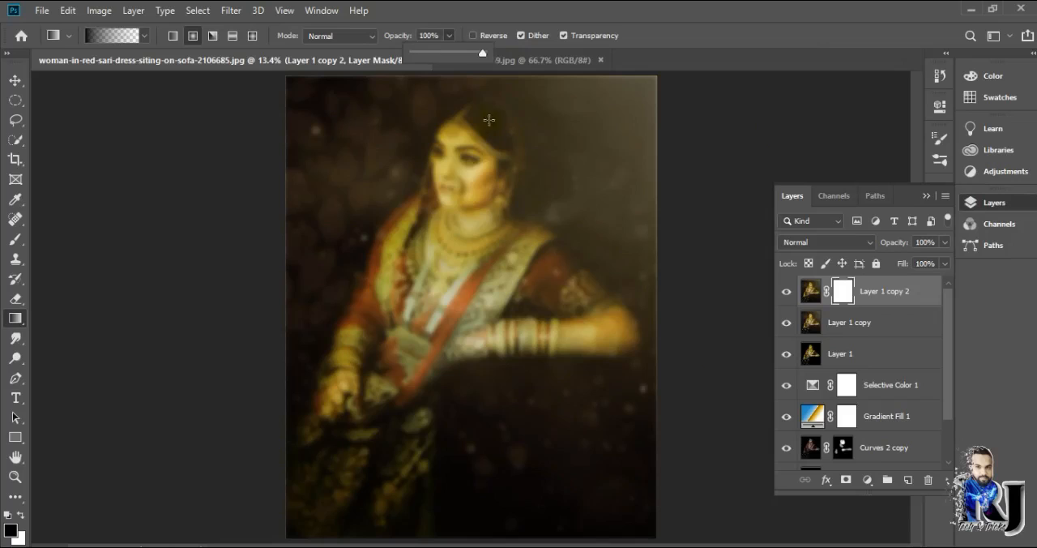
- Fill the mask with a black-to-transparent radial gradient at 100% opacity to keep the face and upper body sharp
{"action": "scroll", "coordinate": [466, 312], "scroll_direction": "down", "scroll_amount": 1}
{"action": "left_click_drag", "start_coordinate": [377, 415], "coordinate": [376, 415]}
{"action": "scroll", "coordinate": [377, 416], "scroll_direction": "up", "scroll_amount": 4}
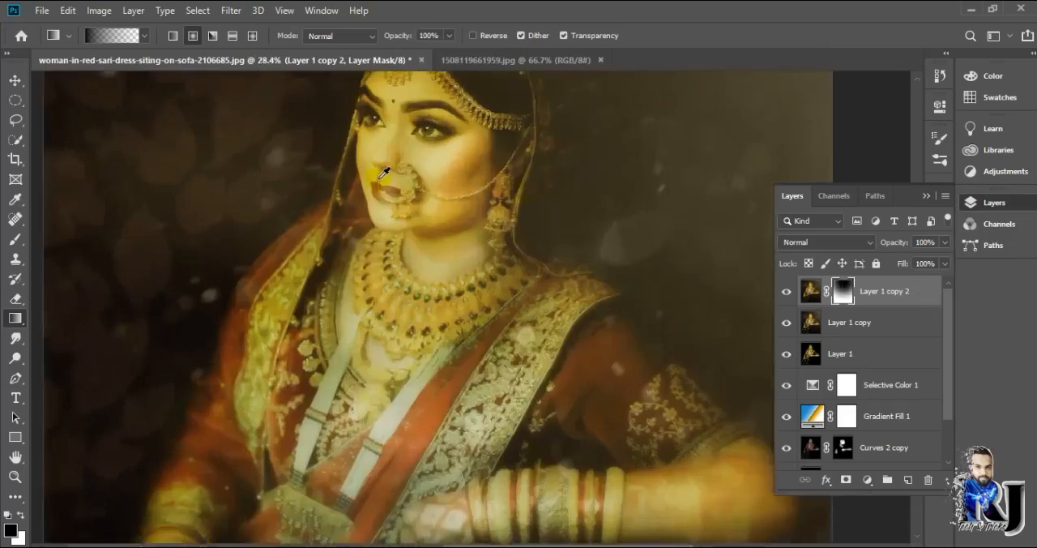
{"action": "scroll", "coordinate": [380, 202], "scroll_direction": "down", "scroll_amount": 4}
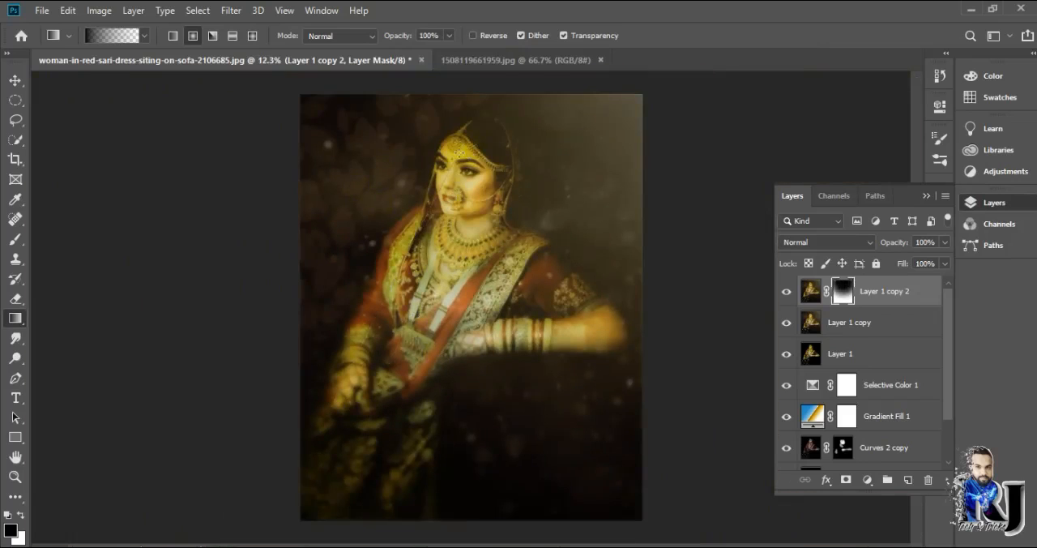
{"action": "left_click_drag", "start_coordinate": [405, 396], "coordinate": [406, 395]}
{"action": "scroll", "coordinate": [470, 219], "scroll_direction": "up", "scroll_amount": 4}
{"action": "scroll", "coordinate": [614, 319], "scroll_direction": "down", "scroll_amount": 4}
{"action": "scroll", "coordinate": [531, 249], "scroll_direction": "up", "scroll_amount": 8}
{"action": "scroll", "coordinate": [507, 263], "scroll_direction": "down", "scroll_amount": 8}
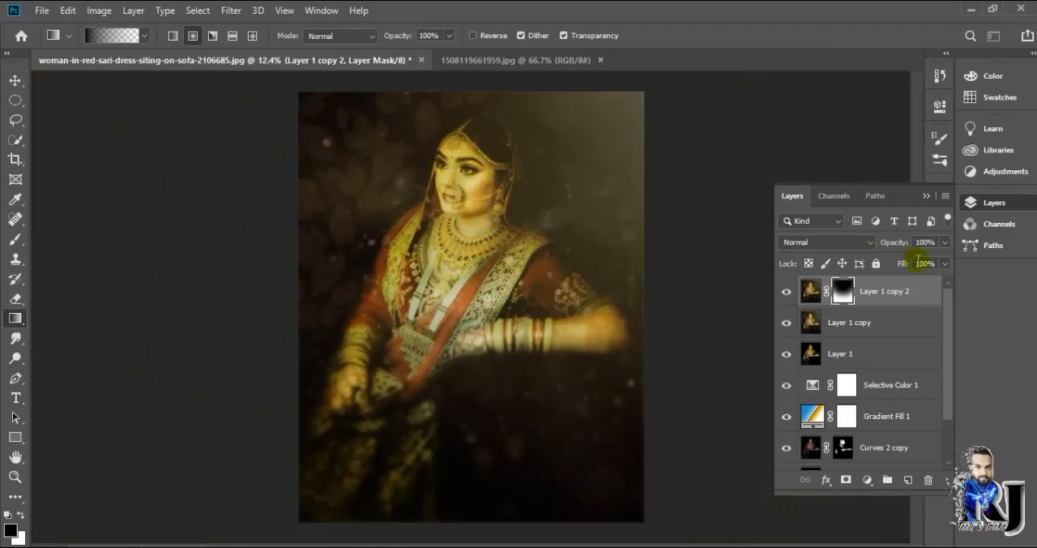
- Lower the opacity of the blurred Layer 1 copy 2 to 38% and review the portrait
{"action": "left_click_drag", "start_coordinate": [901, 263], "coordinate": [899, 262]}
{"action": "scroll", "coordinate": [475, 231], "scroll_direction": "up", "scroll_amount": 4}
{"action": "scroll", "coordinate": [623, 226], "scroll_direction": "down", "scroll_amount": 4}
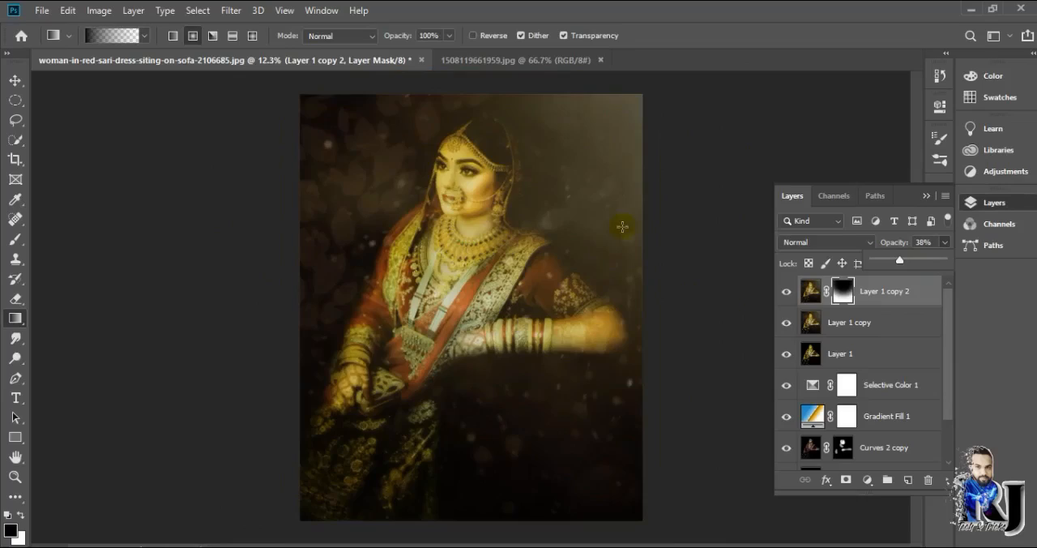
{"action": "scroll", "coordinate": [475, 232], "scroll_direction": "up", "scroll_amount": 4}
{"action": "scroll", "coordinate": [475, 231], "scroll_direction": "down", "scroll_amount": 3}
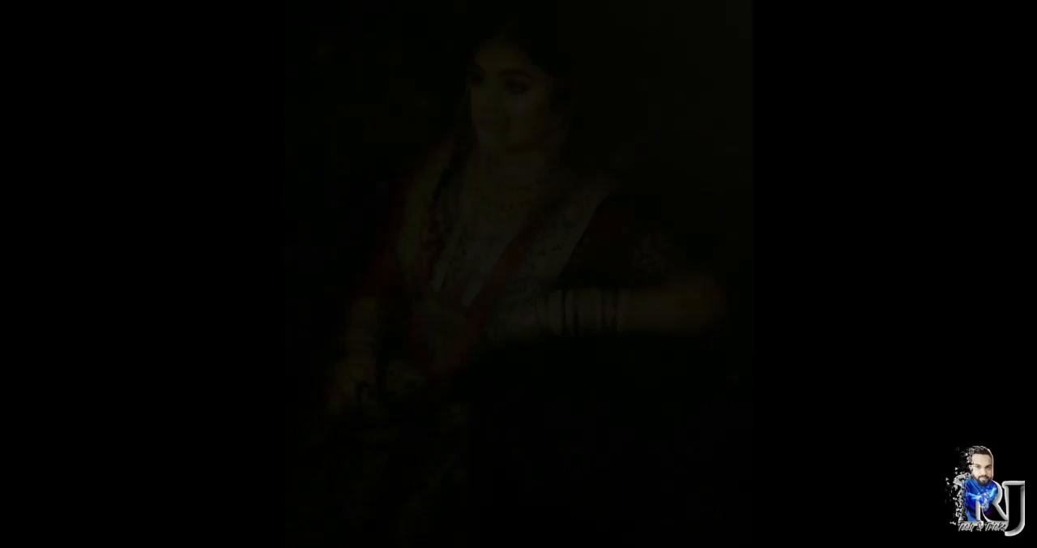